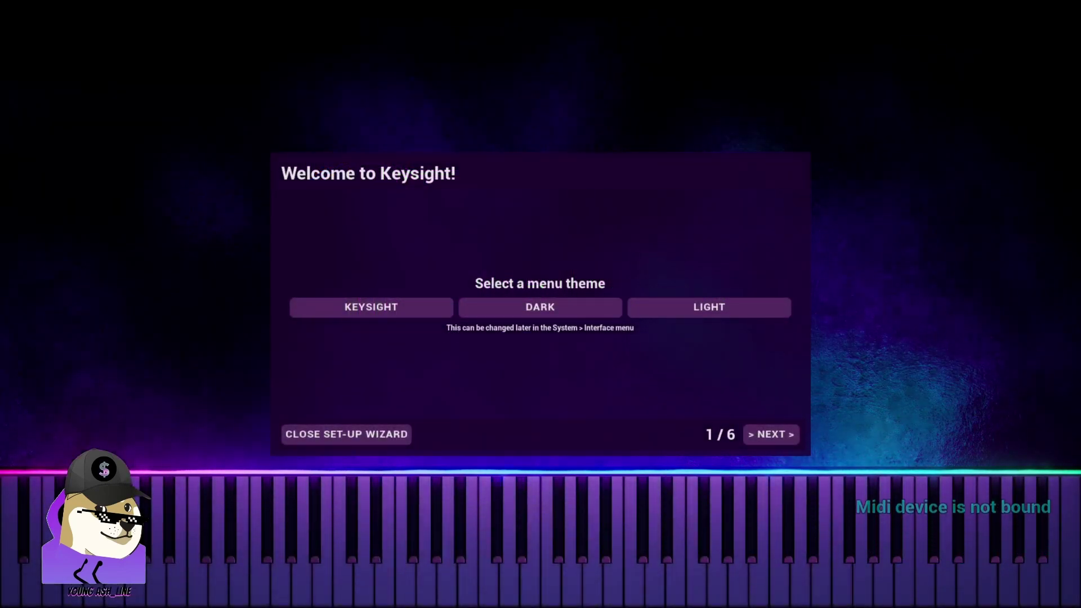
# Step: Go through the set-up wizard with its default theme and MIDI device options, and finish it
pyautogui.click(771, 434)
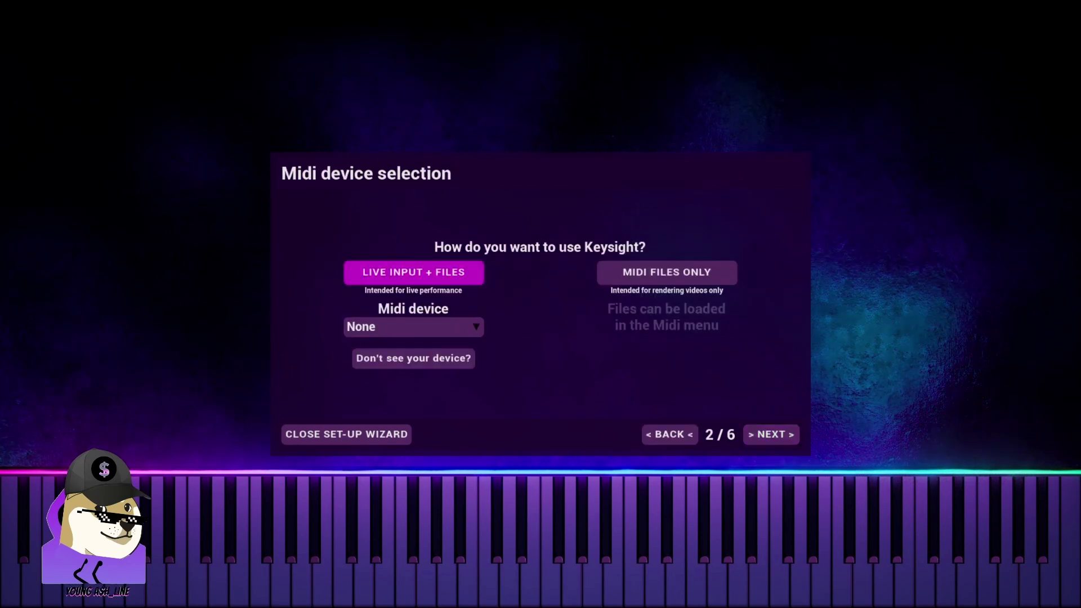
pyautogui.click(772, 434)
pyautogui.press('Return')
pyautogui.press('Return')
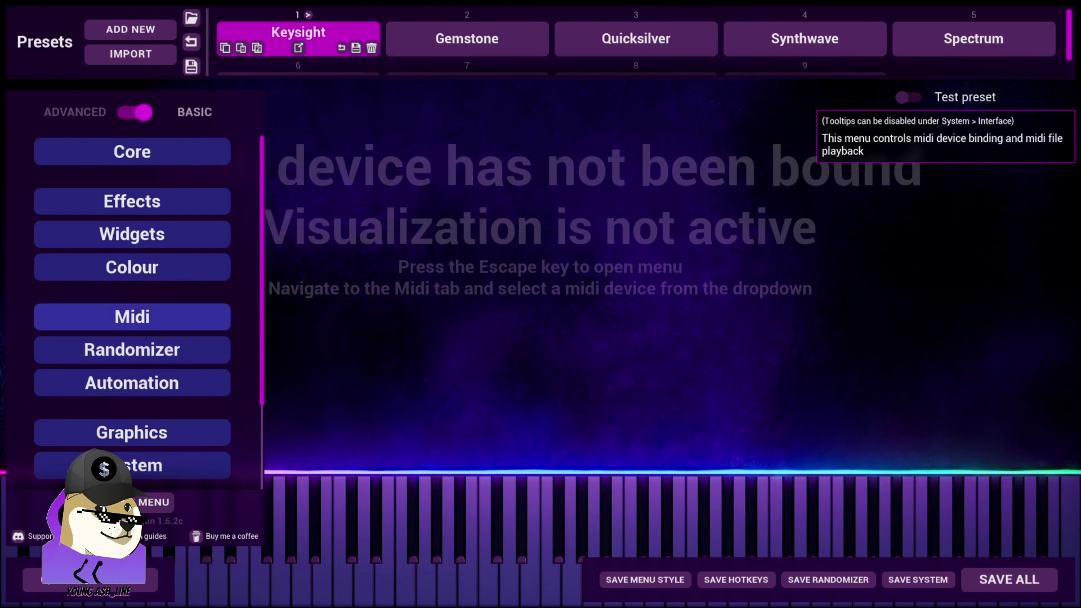
# Step: Bind Popupiano as the live input MIDI device and close the settings menu
pyautogui.click(158, 318)
pyautogui.click(389, 130)
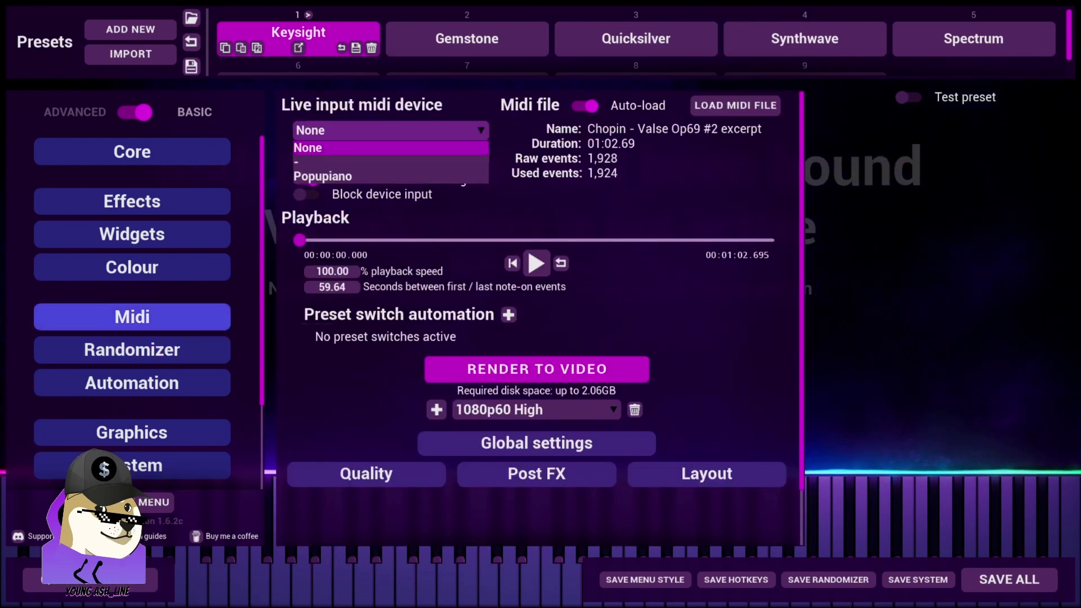
pyautogui.click(322, 176)
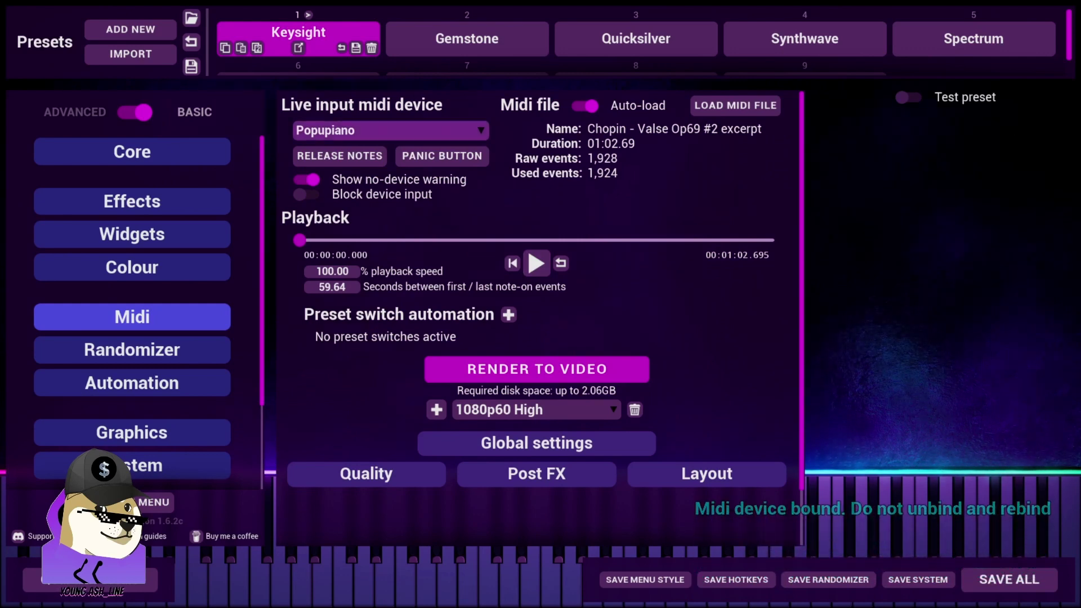
pyautogui.press('Escape')
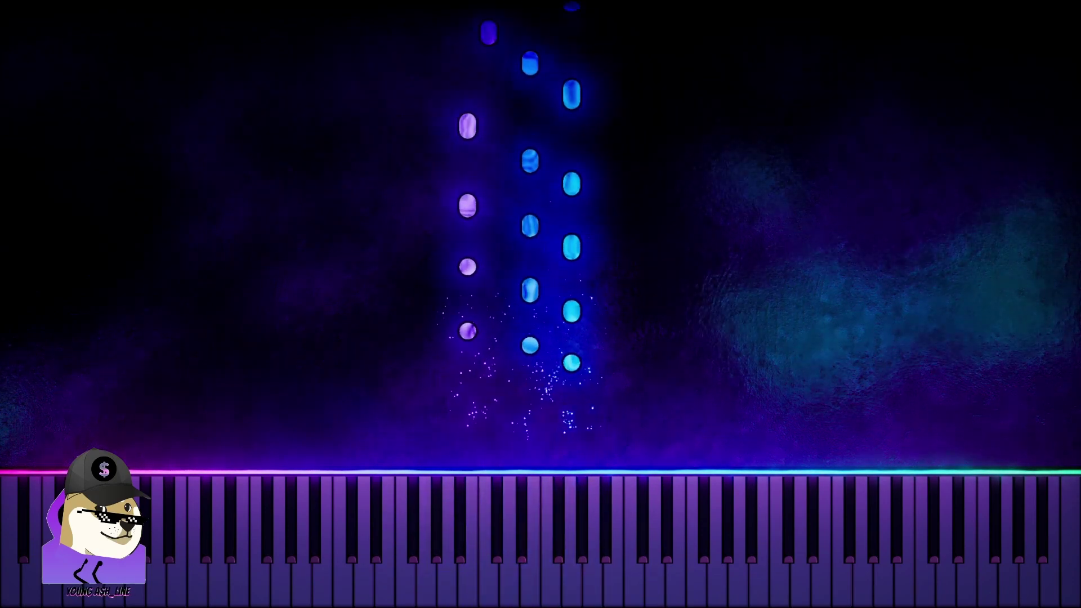
# Step: Switch to the browser showing the loopMIDI page and download loopMIDI
pyautogui.press('Escape')
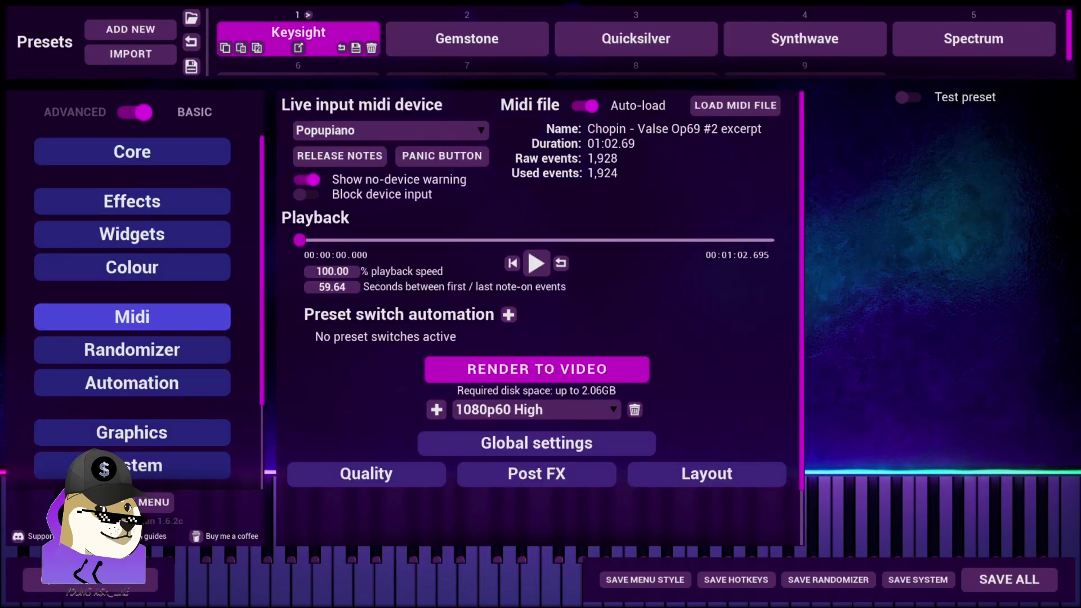
pyautogui.press('Escape')
pyautogui.hotkey('alt', 'Tab')
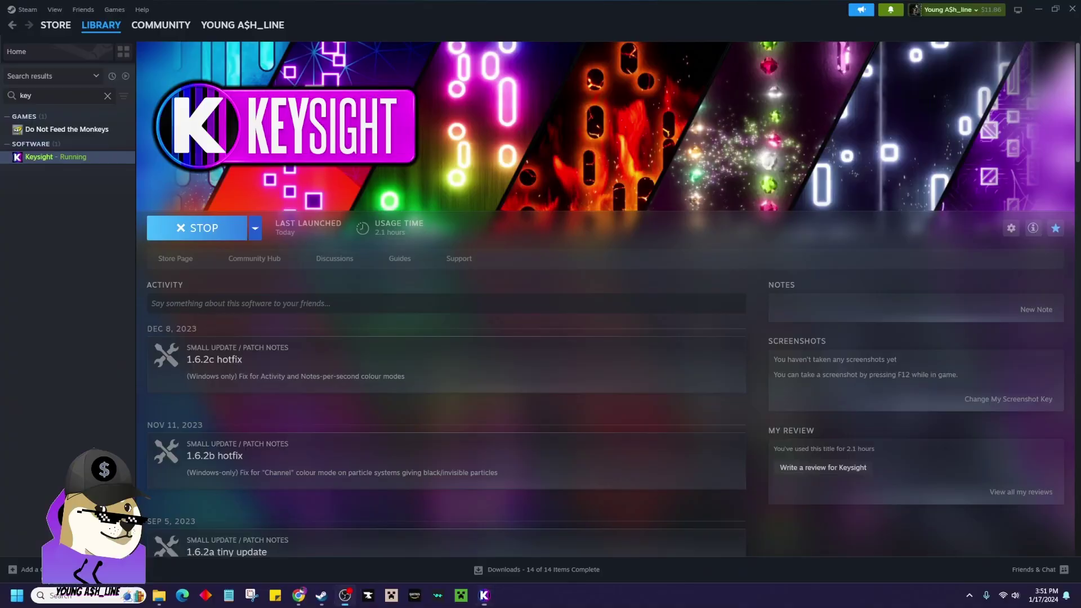
pyautogui.hotkey('alt', 'Tab')
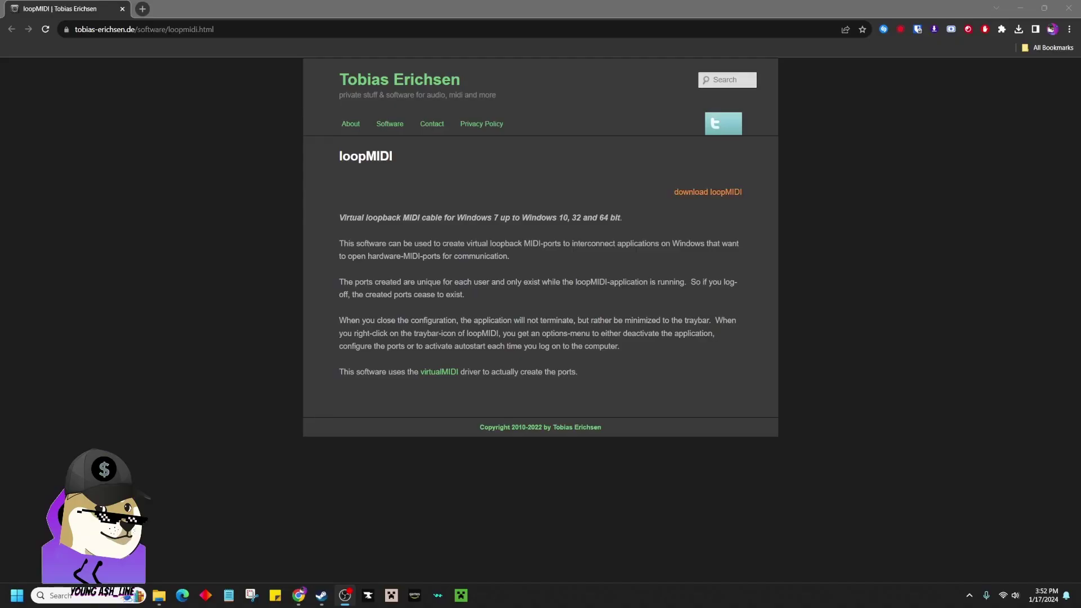
pyautogui.click(707, 192)
pyautogui.press('Return')
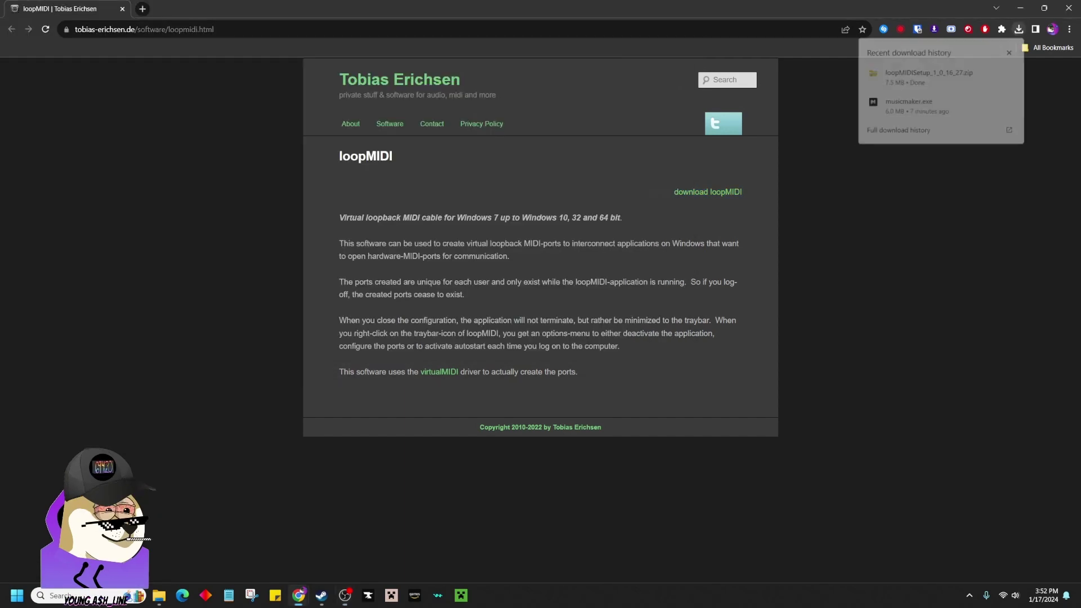
# Step: Extract the loopMIDISetup_1_0_16_27 archive in Downloads and install loopMIDI with the loopMIDISetup application
pyautogui.click(994, 72)
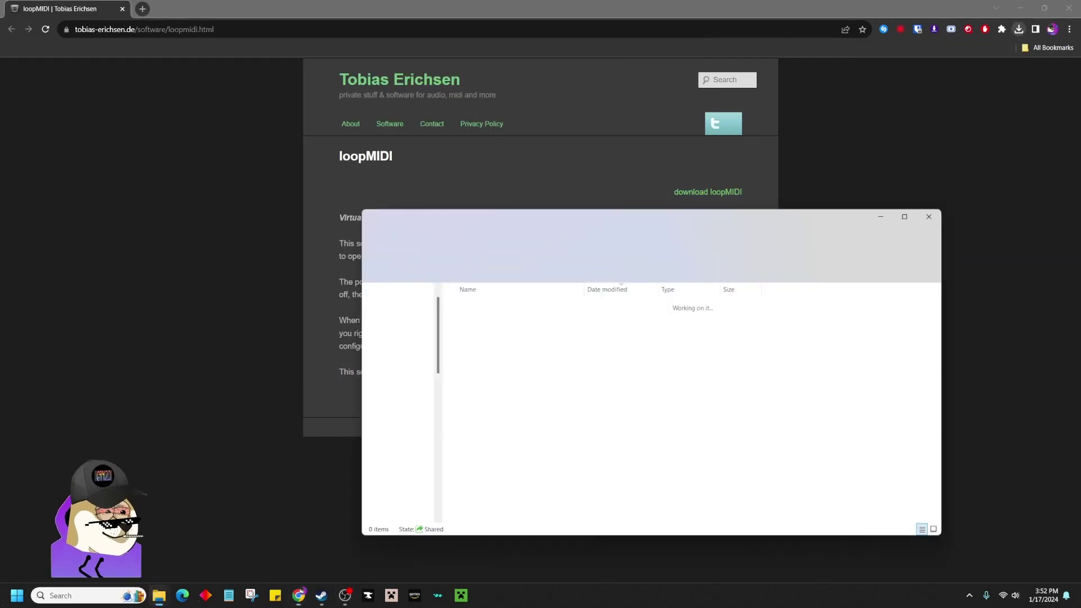
pyautogui.rightClick(580, 319)
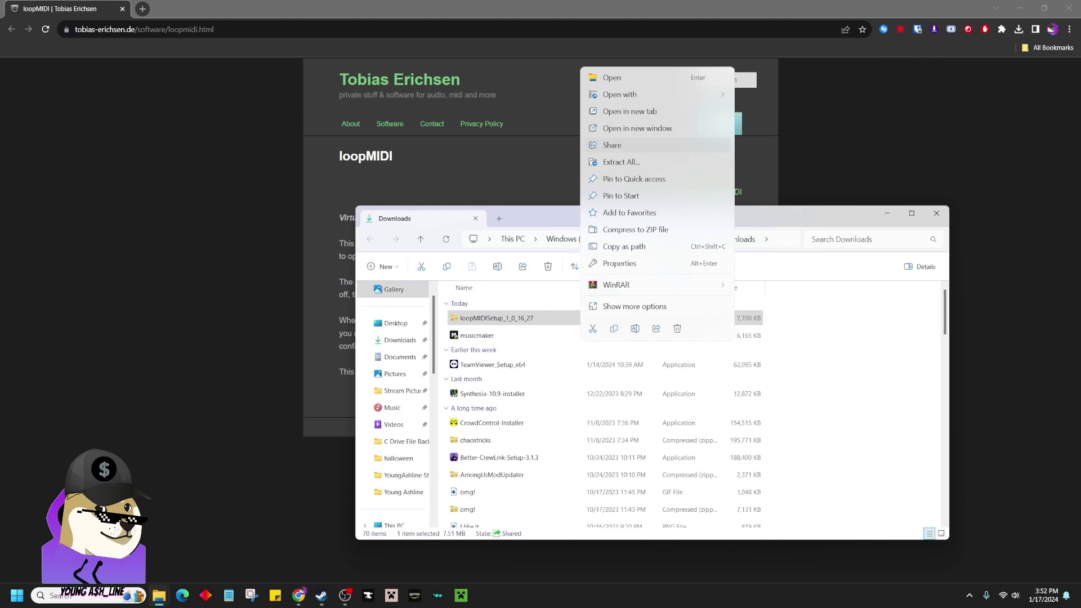
pyautogui.click(621, 162)
pyautogui.click(625, 404)
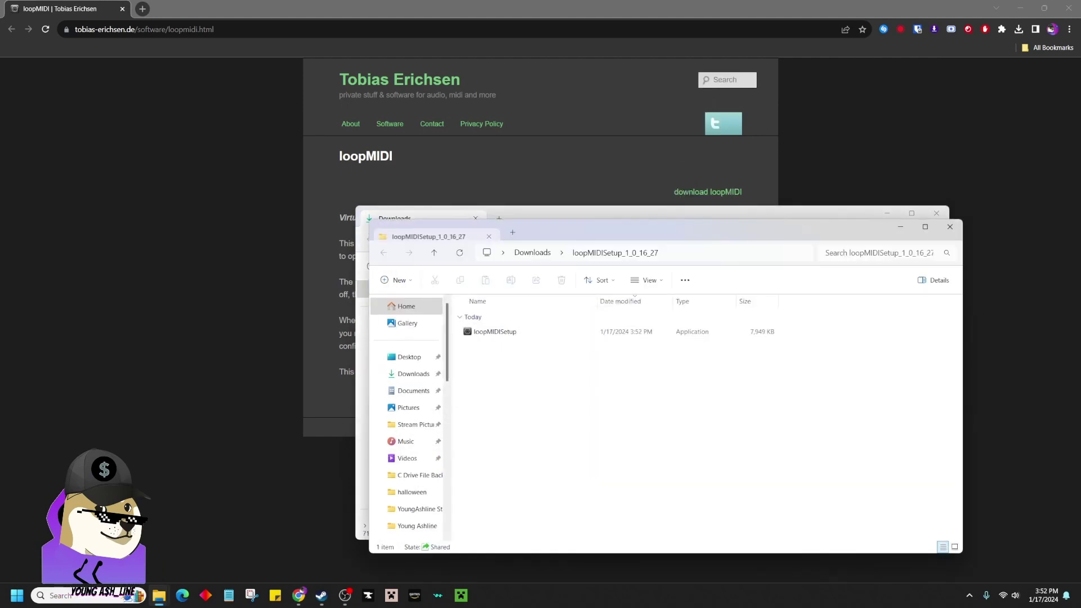
pyautogui.doubleClick(495, 332)
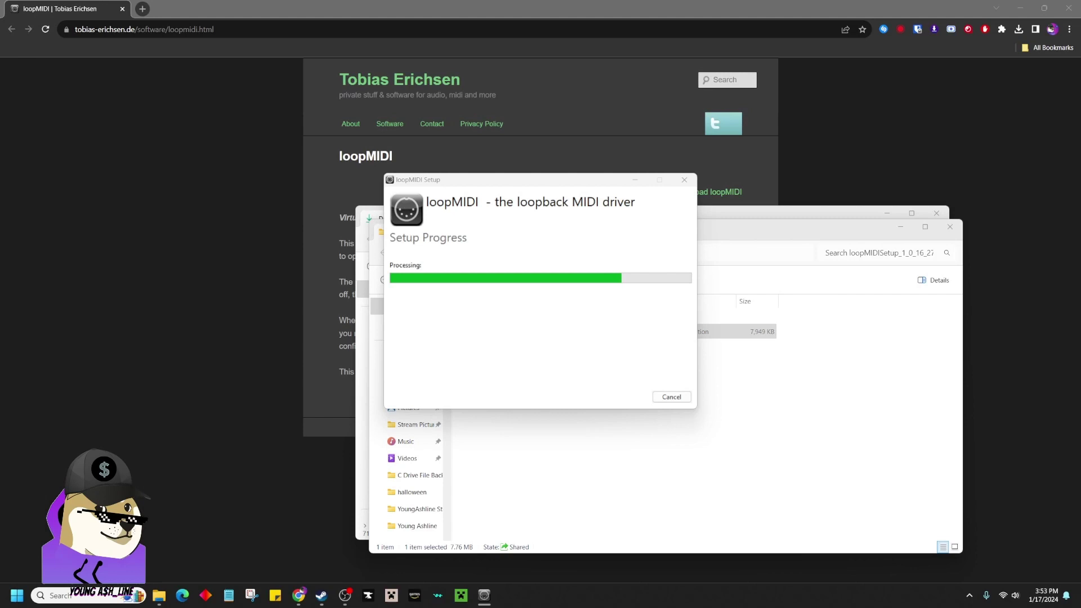
pyautogui.click(629, 397)
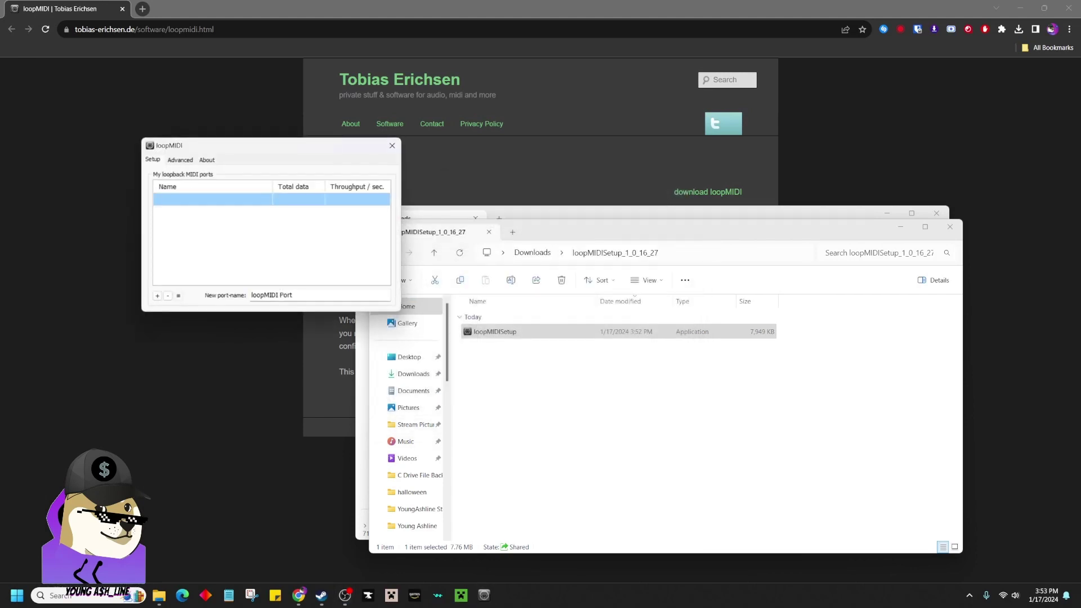
# Step: Create two loopback MIDI ports in loopMIDI named "Keysight Visualizer" and "DAW"
pyautogui.moveTo(252, 148); pyautogui.dragTo(477, 109)
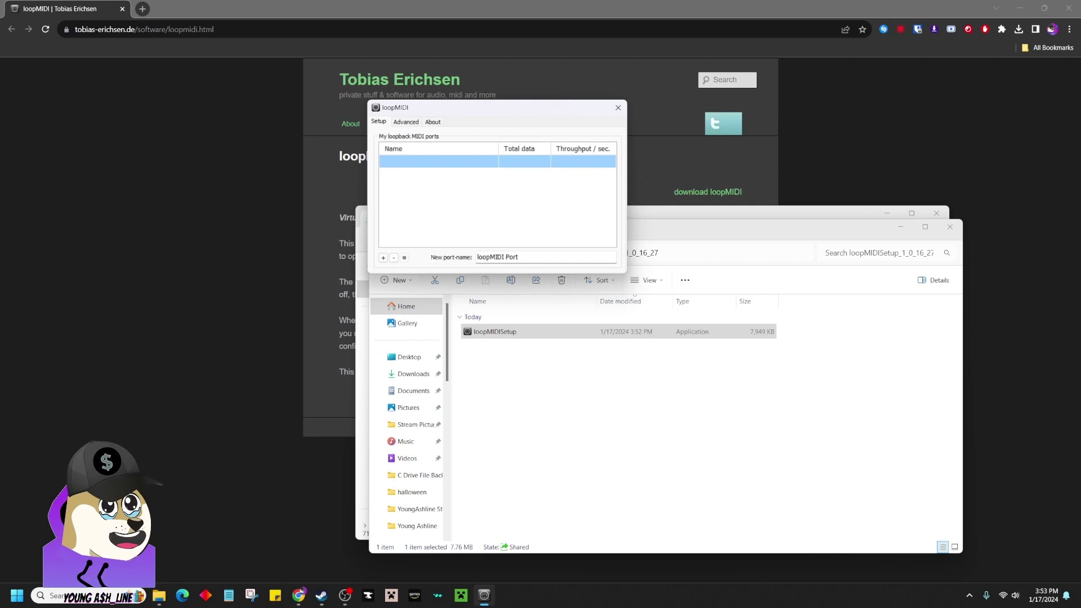
pyautogui.moveTo(521, 257); pyautogui.dragTo(476, 257)
pyautogui.write('Keysight Visualizer')
pyautogui.click(382, 257)
pyautogui.moveTo(521, 257); pyautogui.dragTo(474, 257)
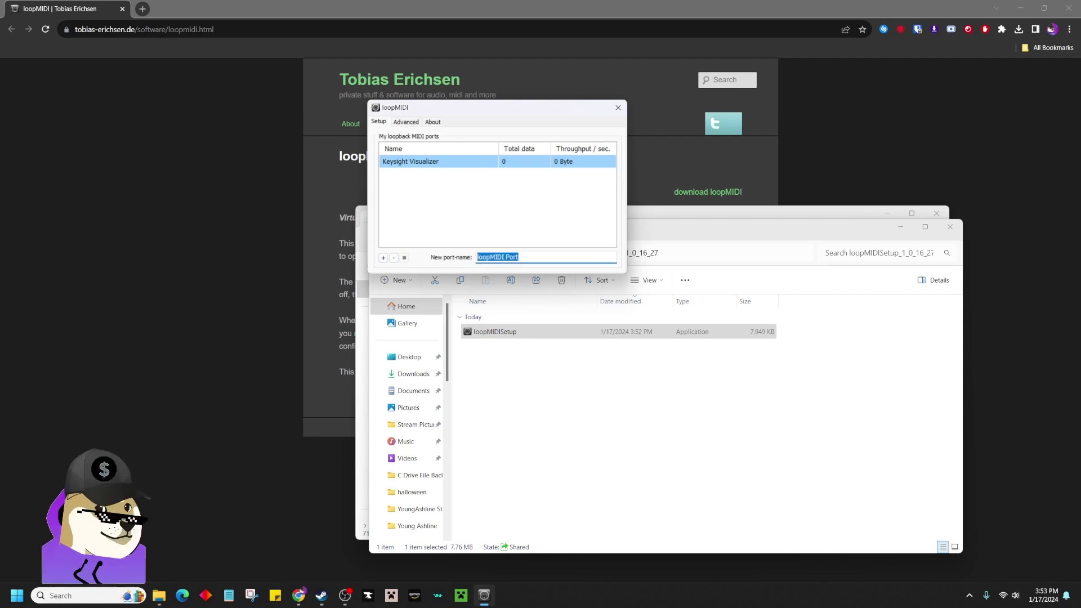
pyautogui.write('DAW')
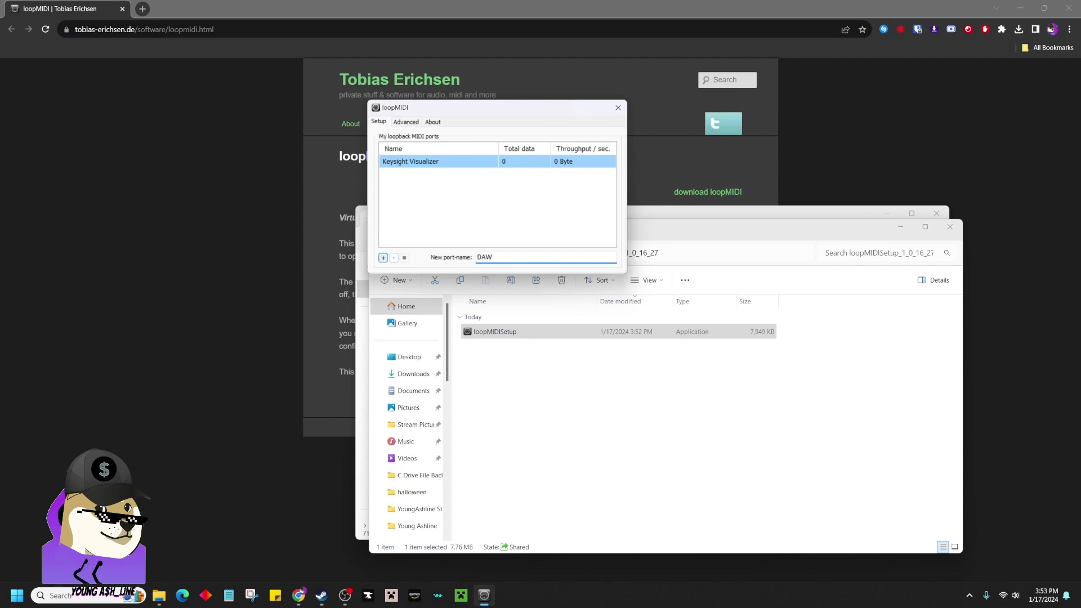
pyautogui.click(383, 257)
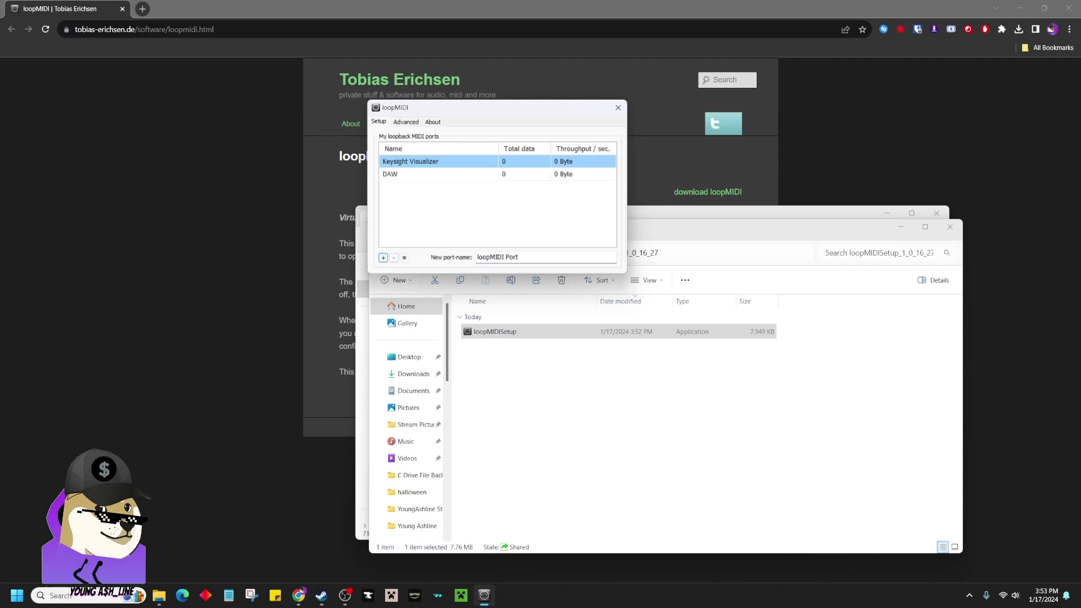
pyautogui.moveTo(485, 107); pyautogui.dragTo(455, 79)
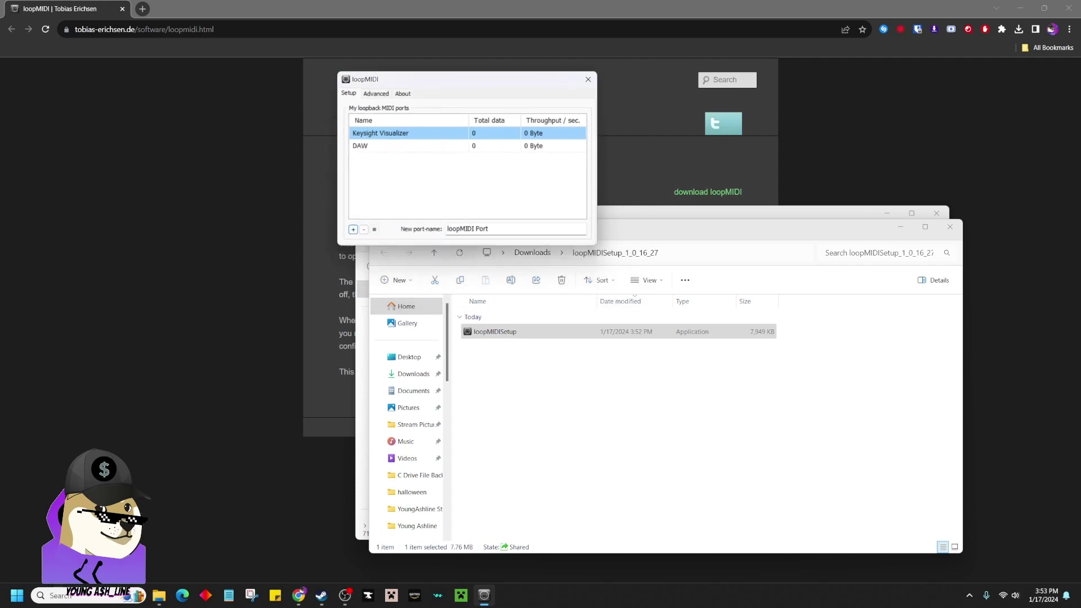
pyautogui.click(384, 146)
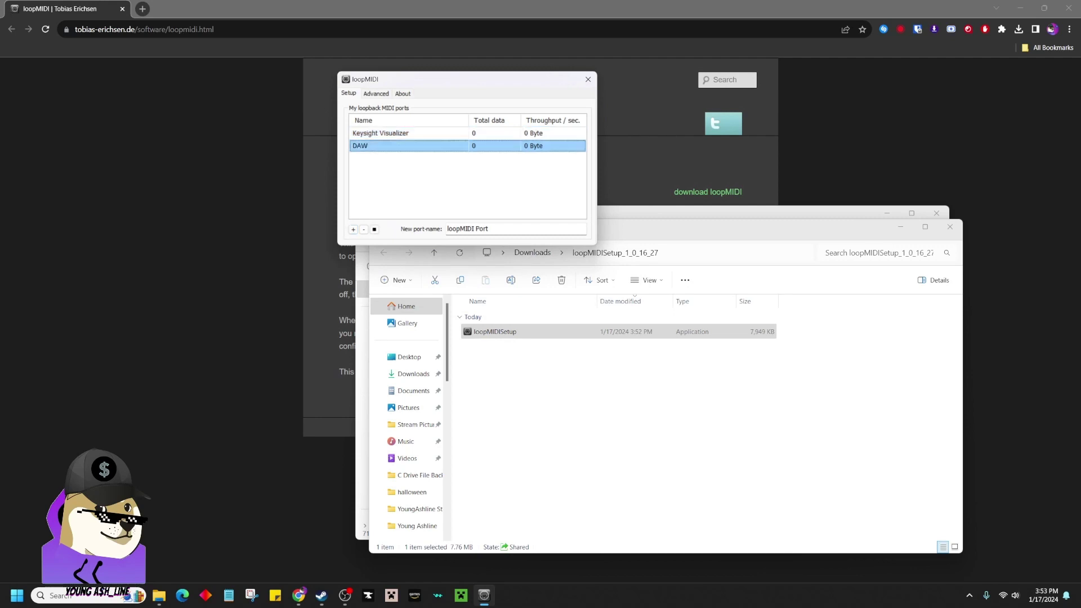
pyautogui.click(384, 133)
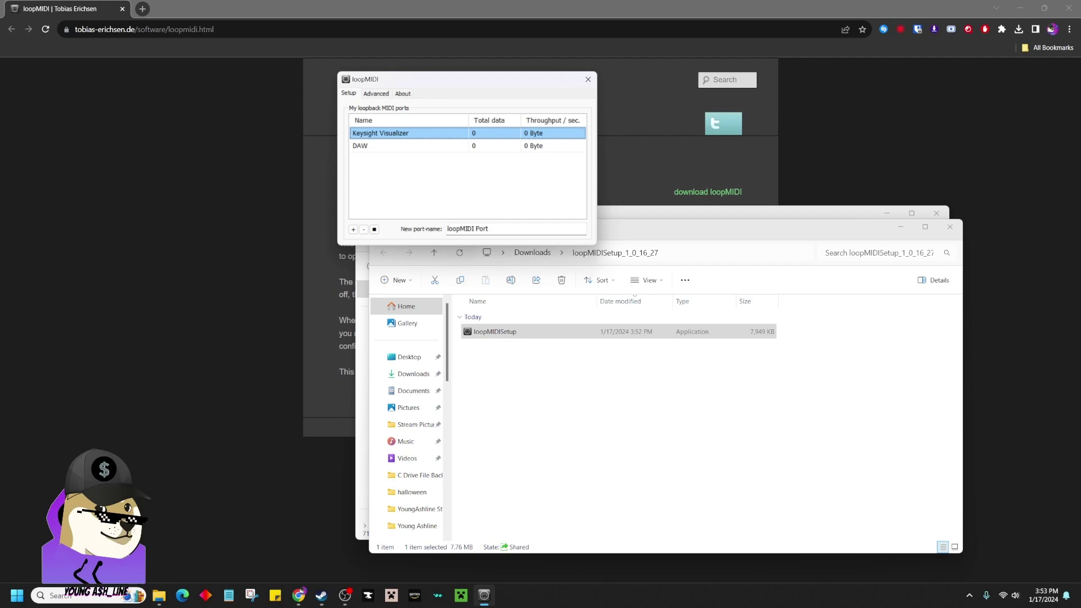
pyautogui.hotkey('alt', 'Tab')
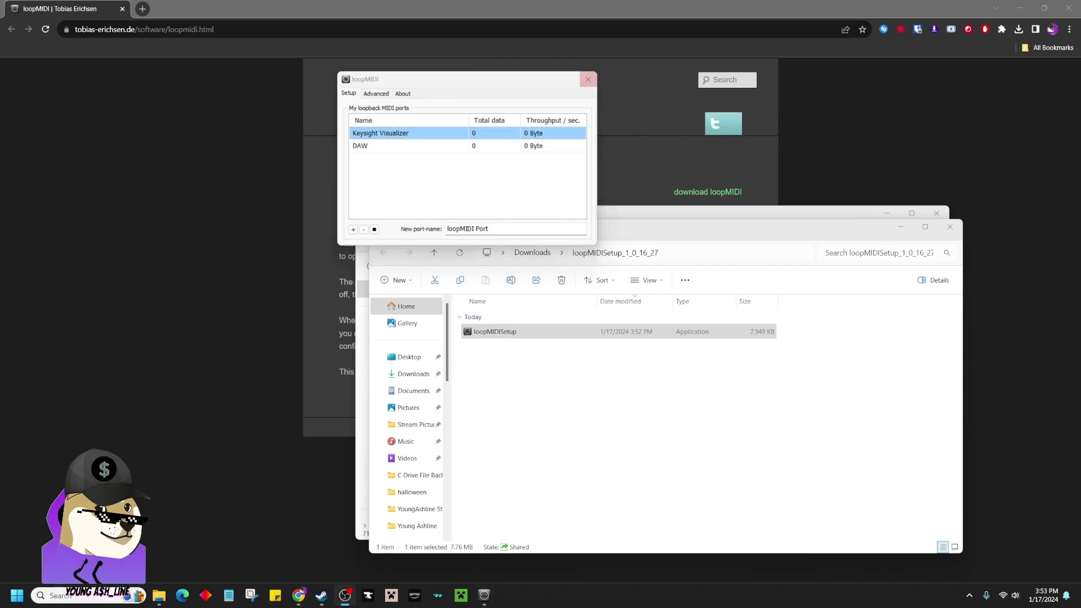
# Step: Close the loopMIDI window and both File Explorer windows
pyautogui.click(587, 79)
pyautogui.click(949, 226)
pyautogui.click(936, 213)
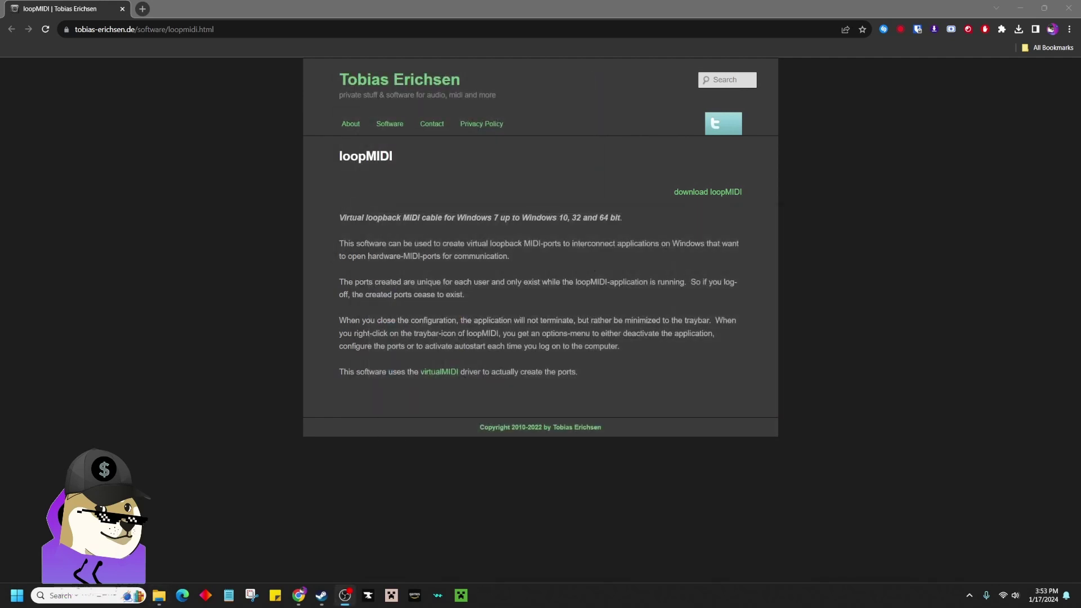
# Step: Bring up the midiox.com browser window, maximize it, and download MIDI-OX 7.0.2, allowing the insecure file midioxse.exe
pyautogui.moveTo(0, 135); pyautogui.dragTo(641, 106)
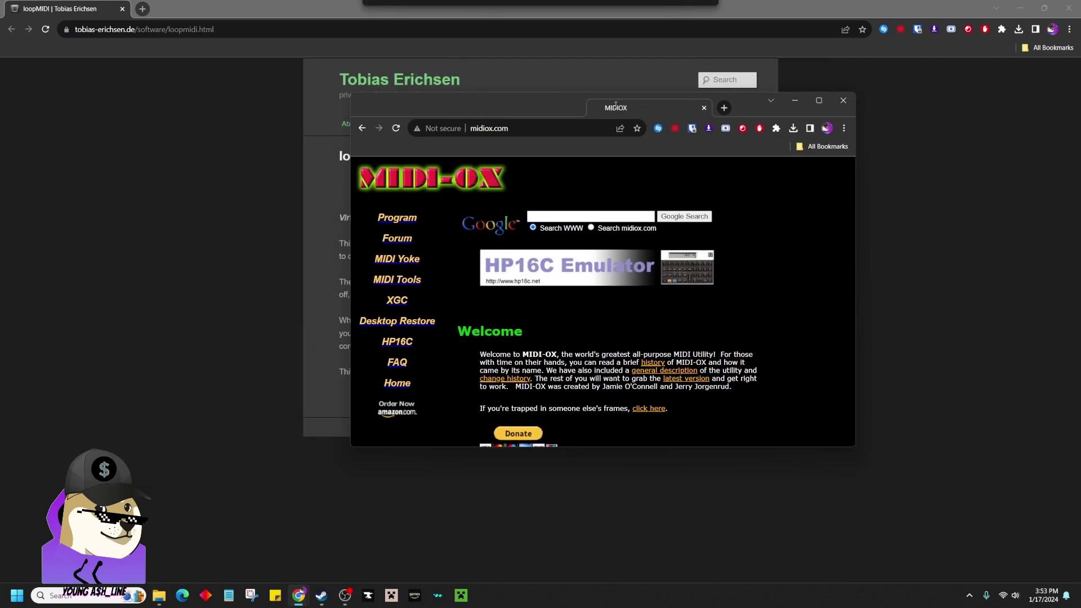
pyautogui.click(819, 99)
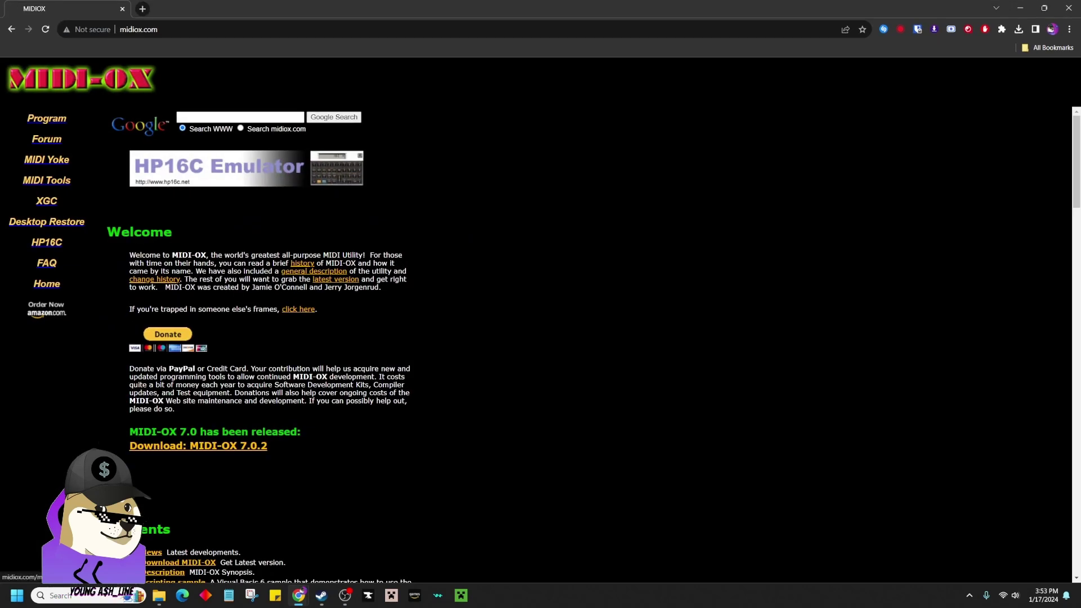
pyautogui.click(198, 446)
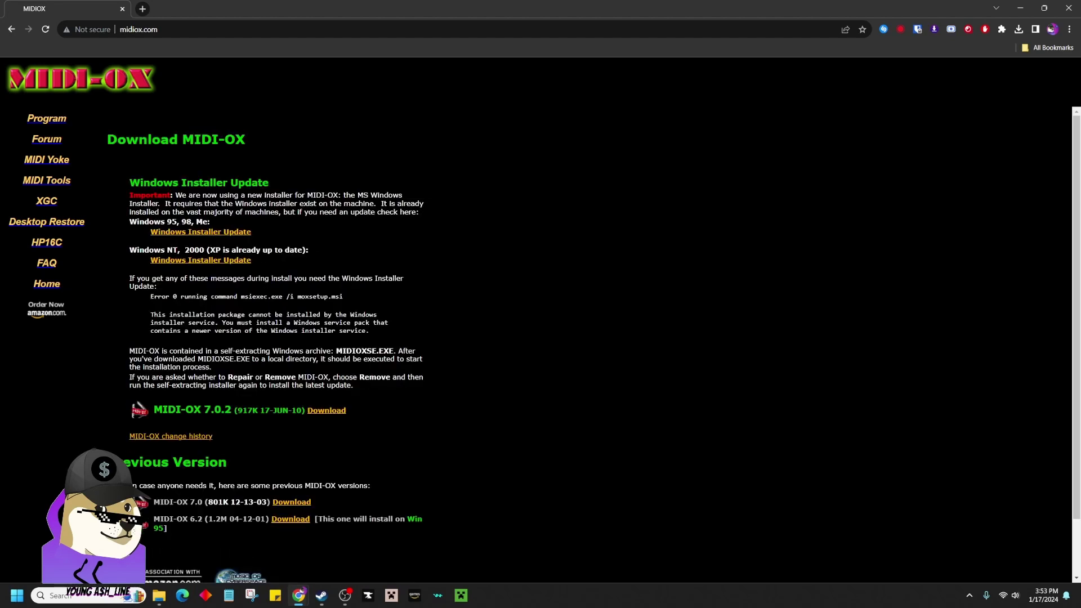
pyautogui.click(327, 409)
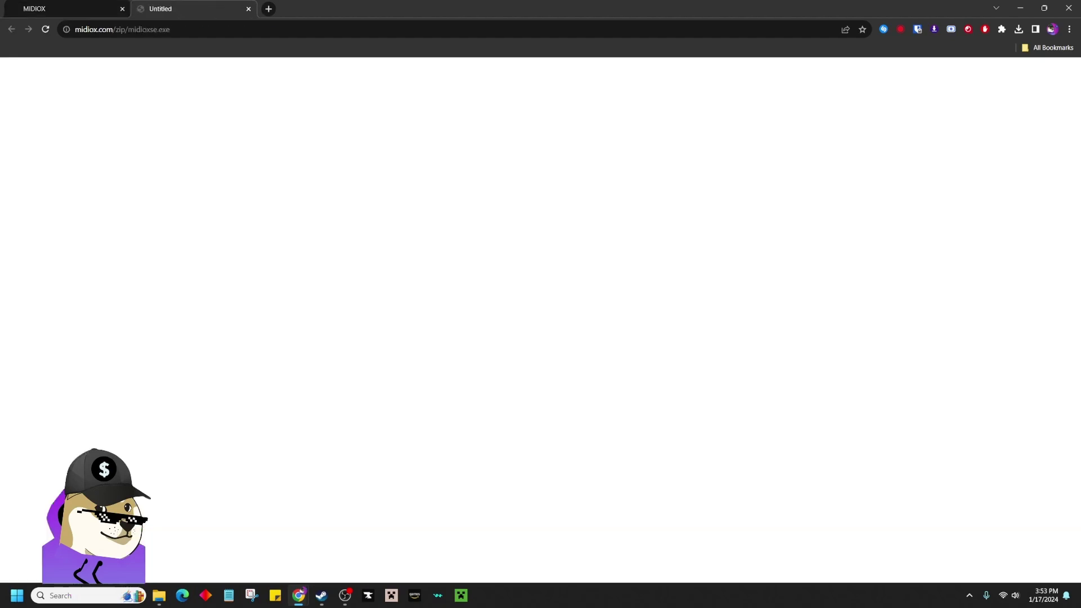
pyautogui.press('Return')
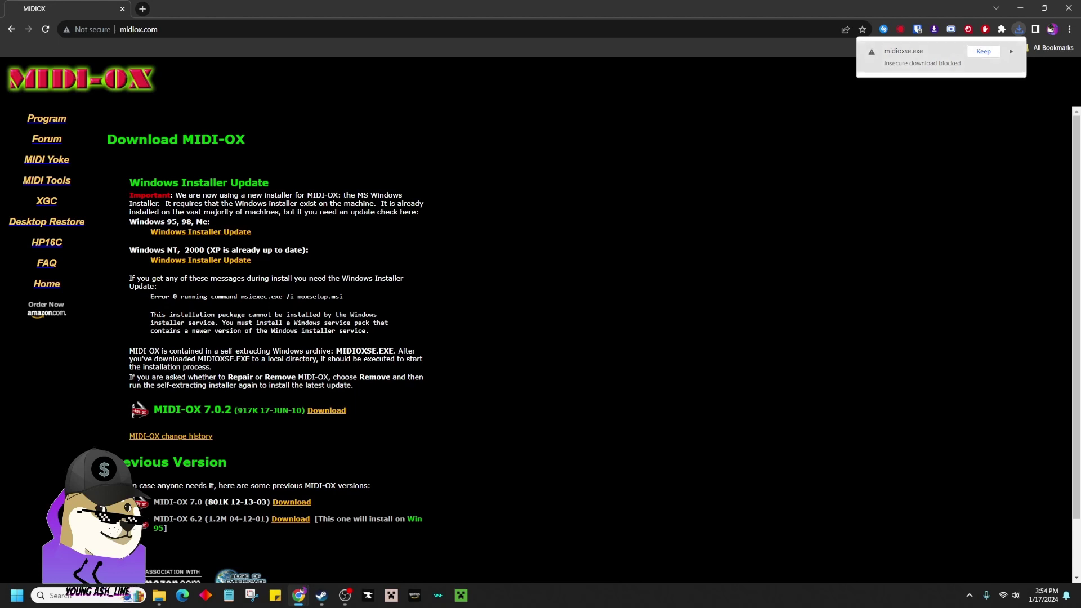
pyautogui.click(1011, 51)
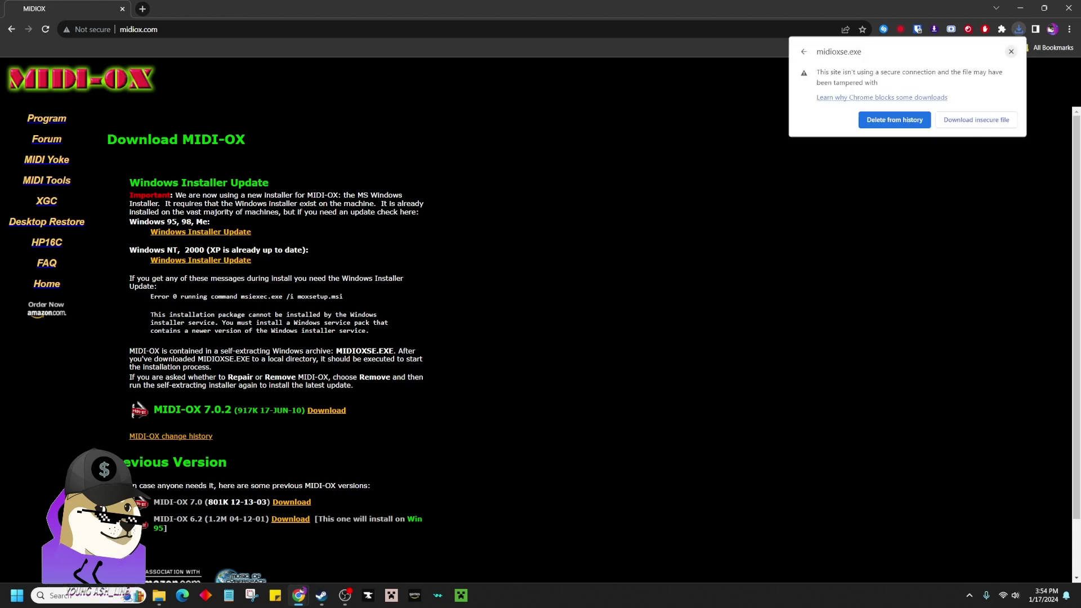
pyautogui.click(976, 120)
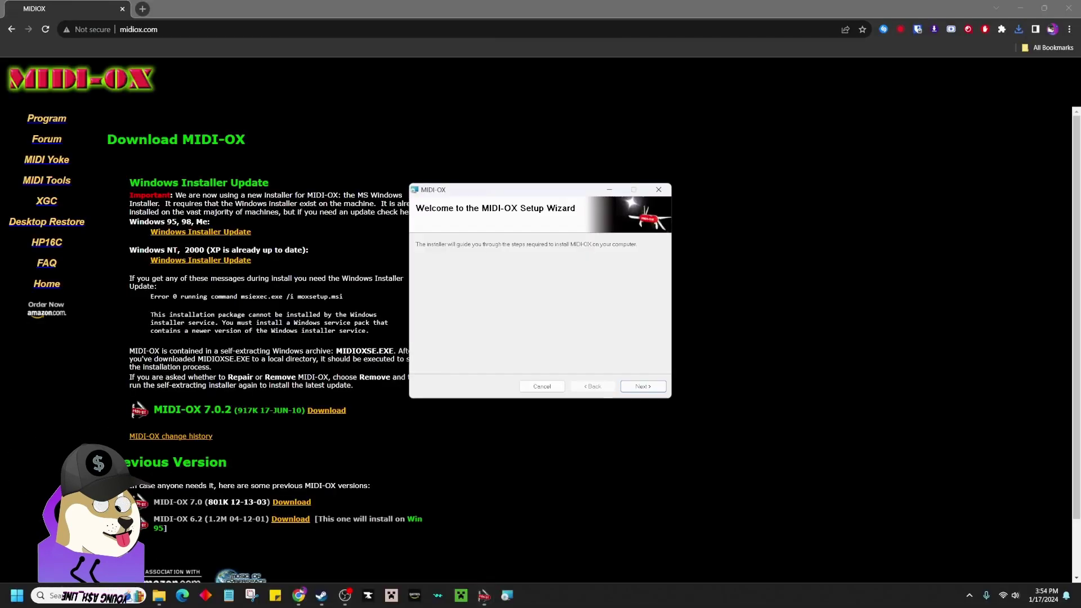
# Step: Complete the MIDI-OX setup wizard, agreeing to the license and keeping the default installation folder for Everyone
pyautogui.press('Return')
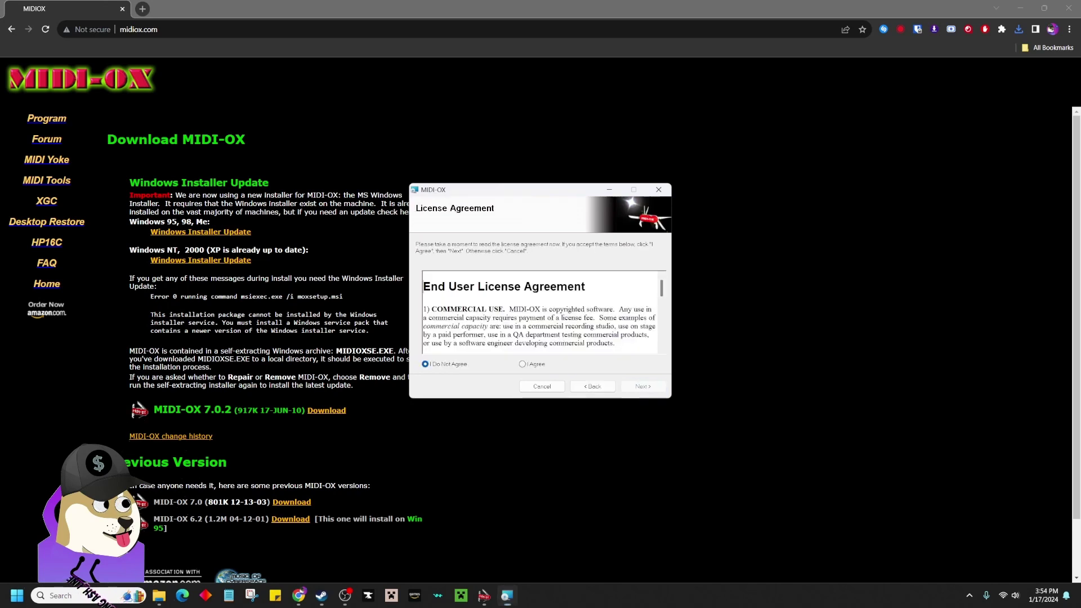
pyautogui.click(522, 364)
pyautogui.click(643, 387)
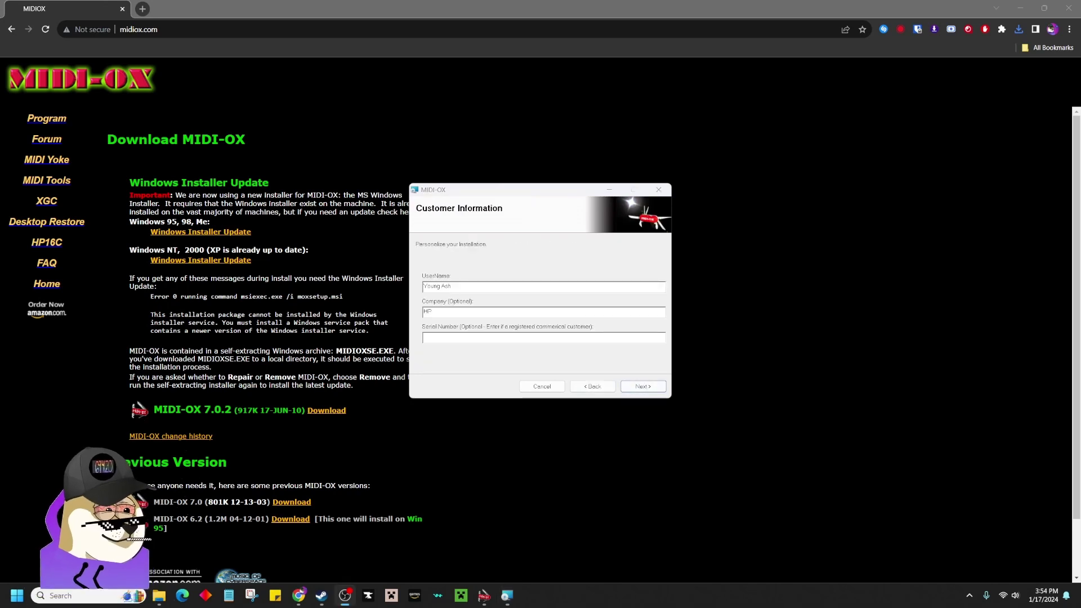
pyautogui.doubleClick(427, 311)
pyautogui.press('Return')
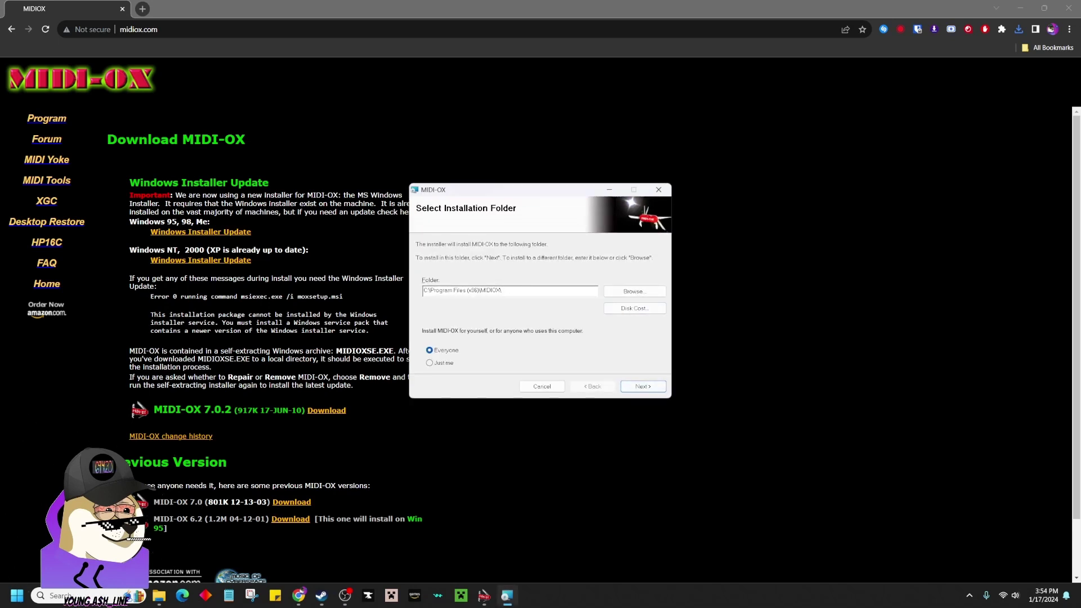
pyautogui.press('Return')
pyautogui.press('Return')
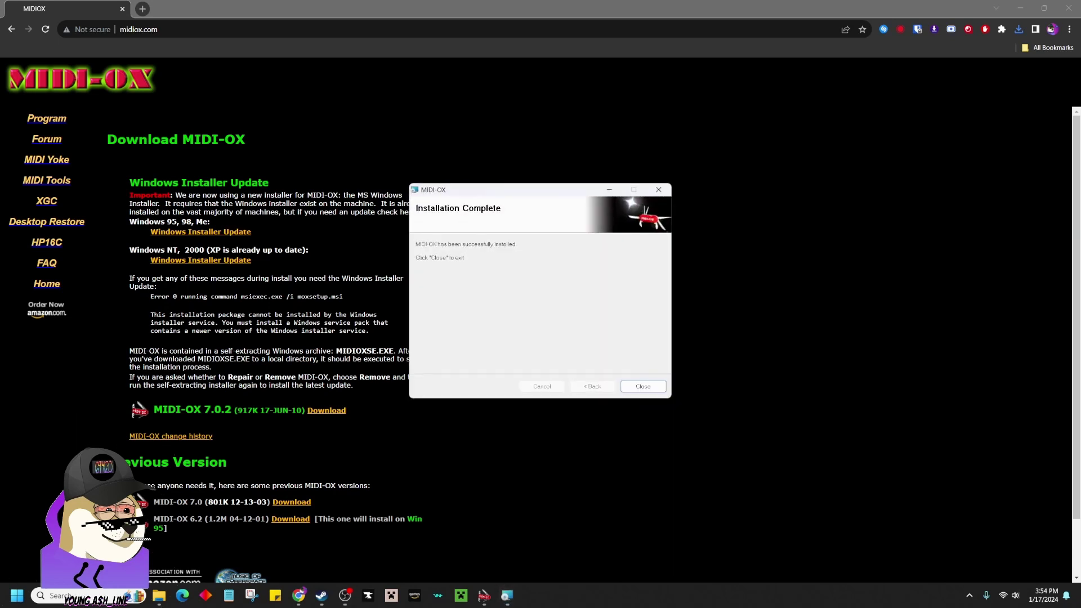
pyautogui.press('Return')
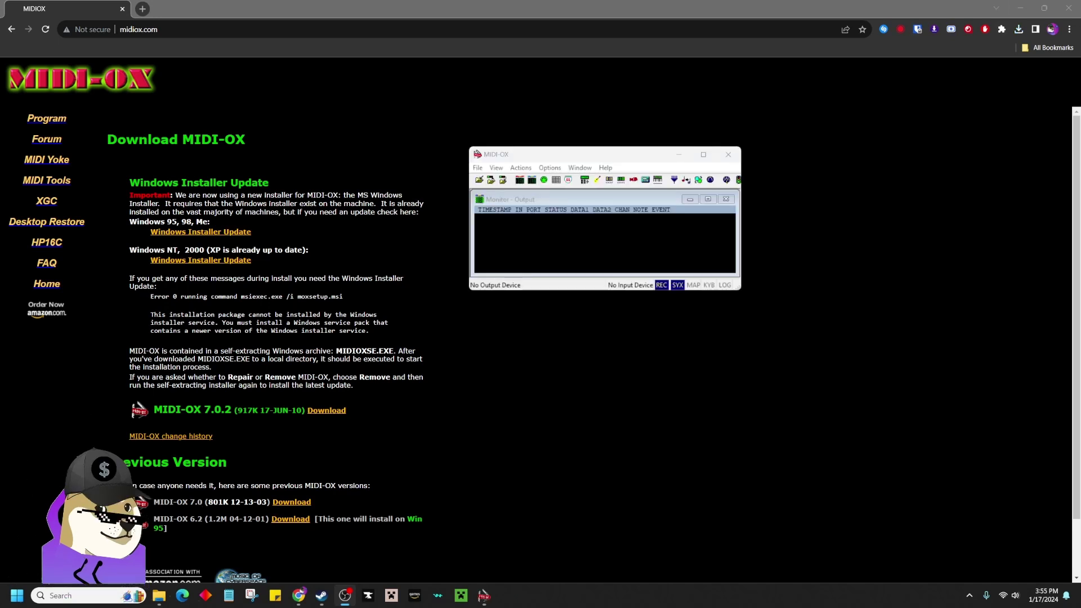
# Step: Bring up the MIDI Devices settings in MIDI-OX and select only Popupiano as the MIDI input
pyautogui.click(550, 168)
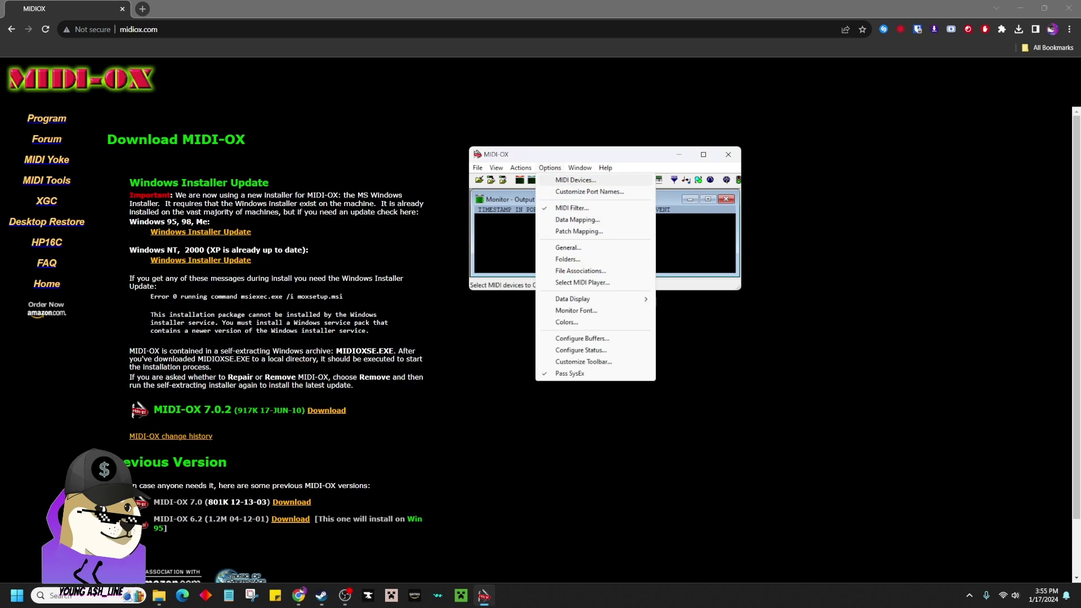
pyautogui.press('Return')
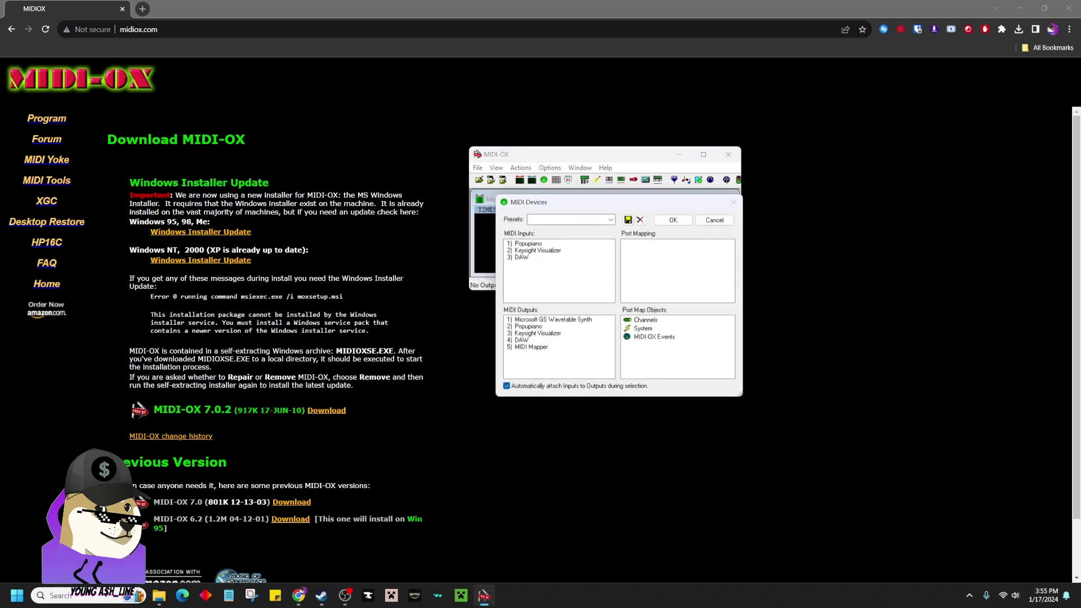
pyautogui.click(528, 244)
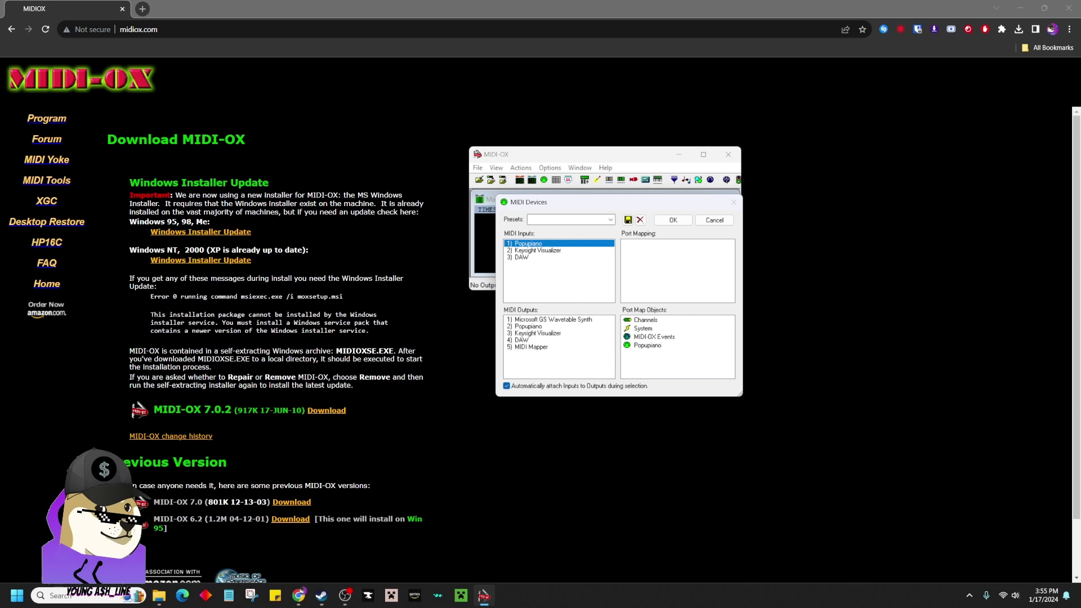
pyautogui.hotkey('shift', 'Down')
pyautogui.hotkey('shift', 'Down')
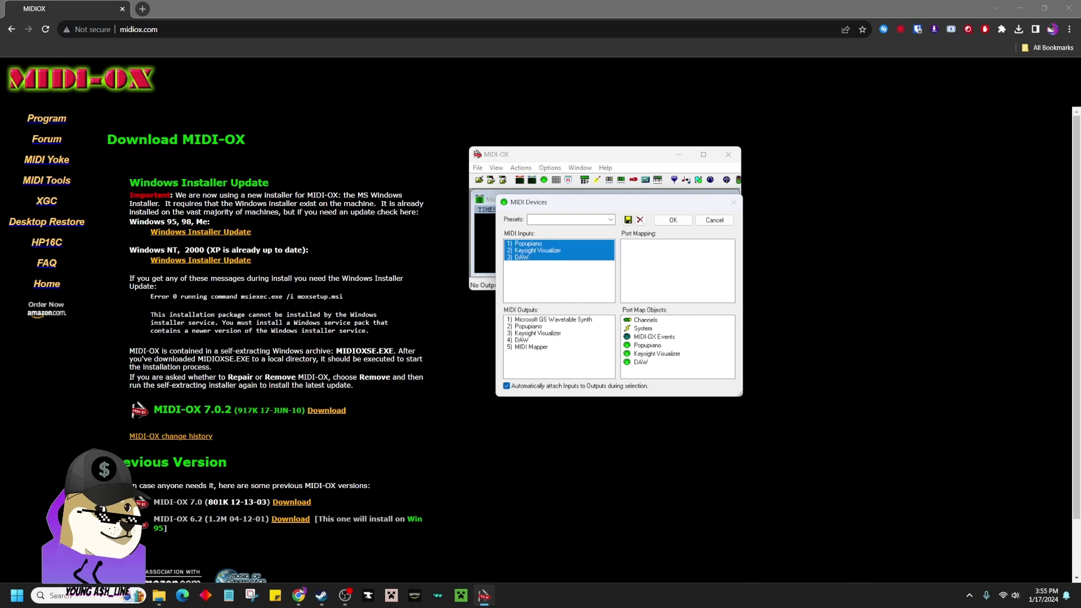
pyautogui.hotkey('shift', 'Up')
pyautogui.hotkey('shift', 'Up')
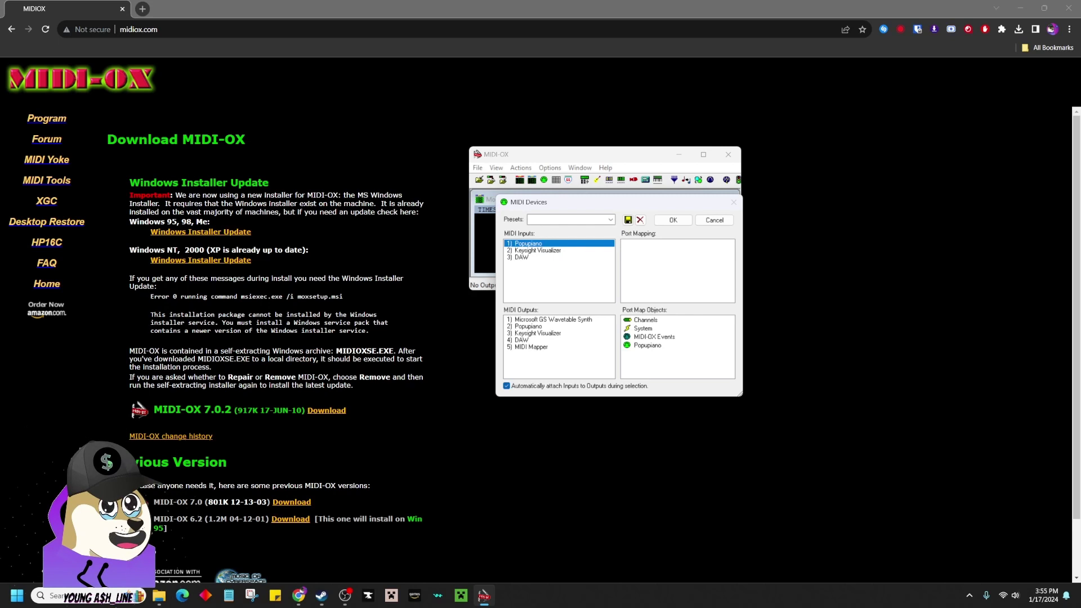
# Step: Route the Popupiano input to both the Keysight Visualizer and DAW MIDI outputs, and apply the device settings
pyautogui.click(537, 333)
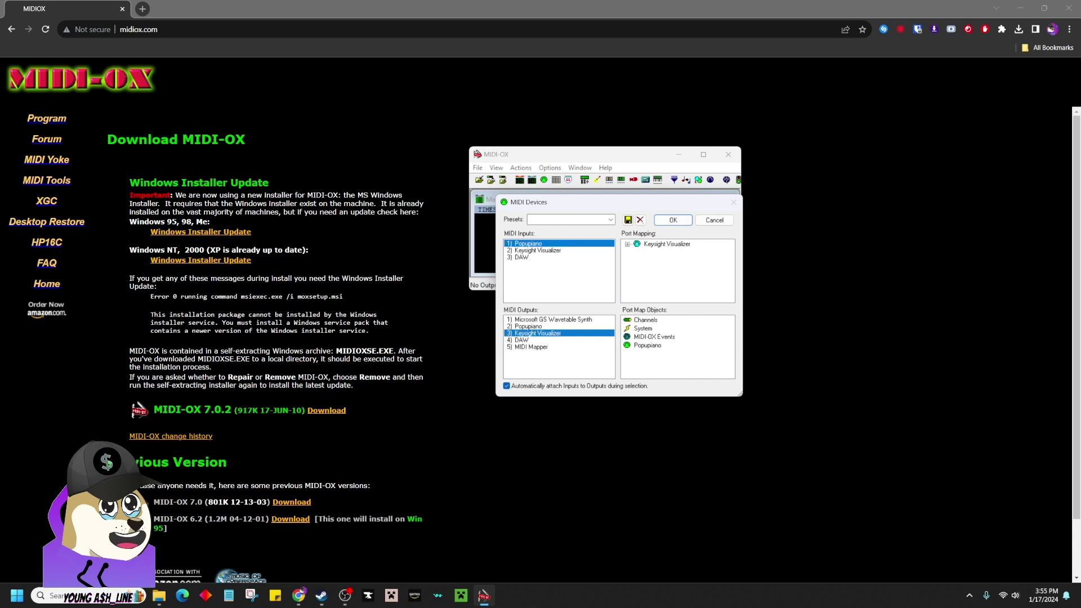
pyautogui.hotkey('shift', 'Down')
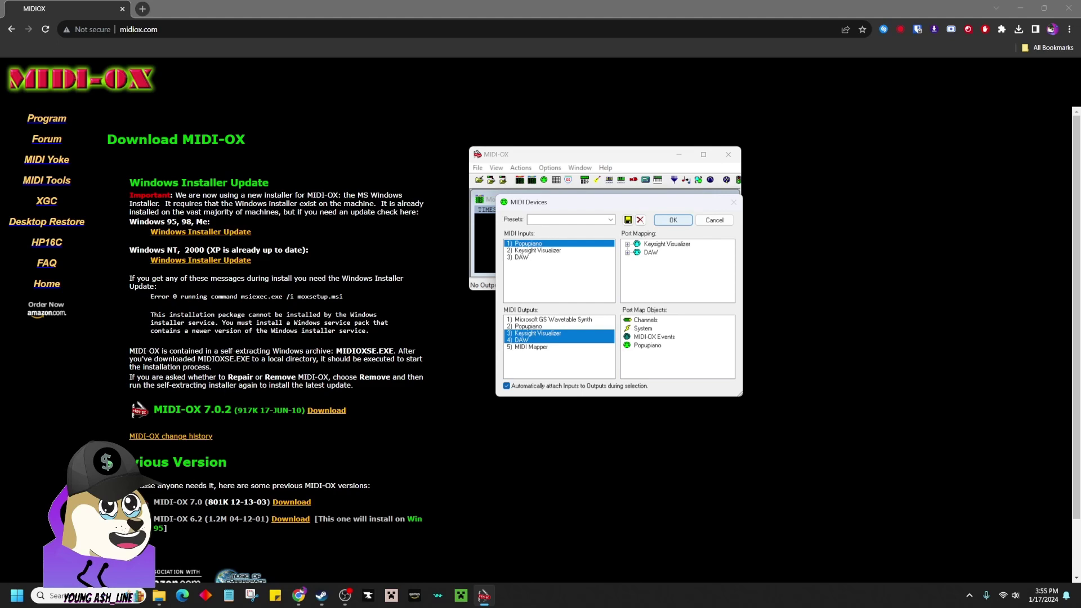
pyautogui.click(673, 220)
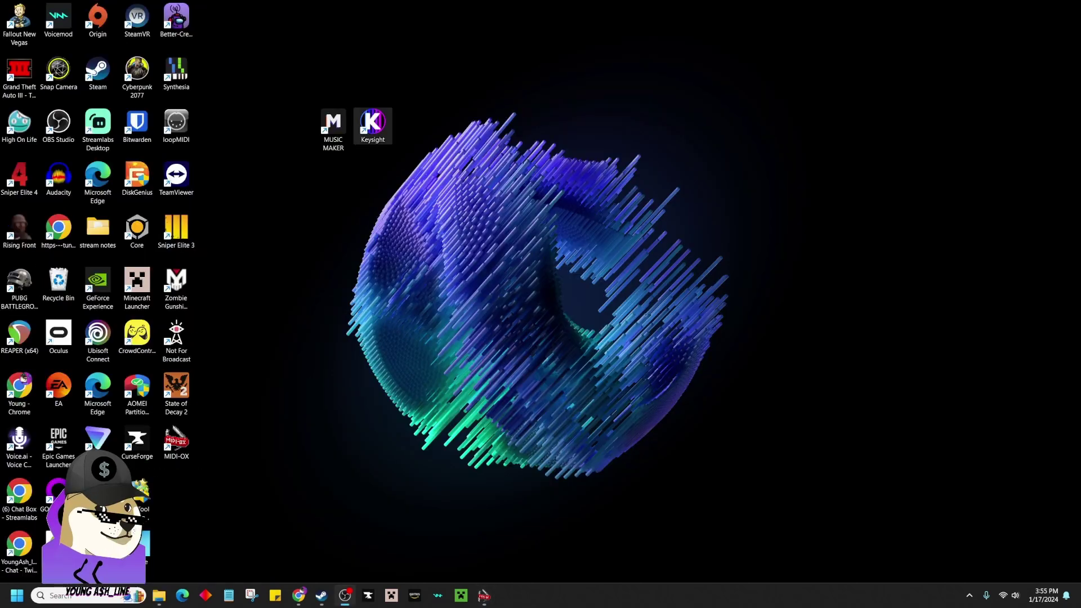
# Step: Launch Keysight, set its live input MIDI device to Keysight Visualizer, and close the settings menu
pyautogui.doubleClick(372, 122)
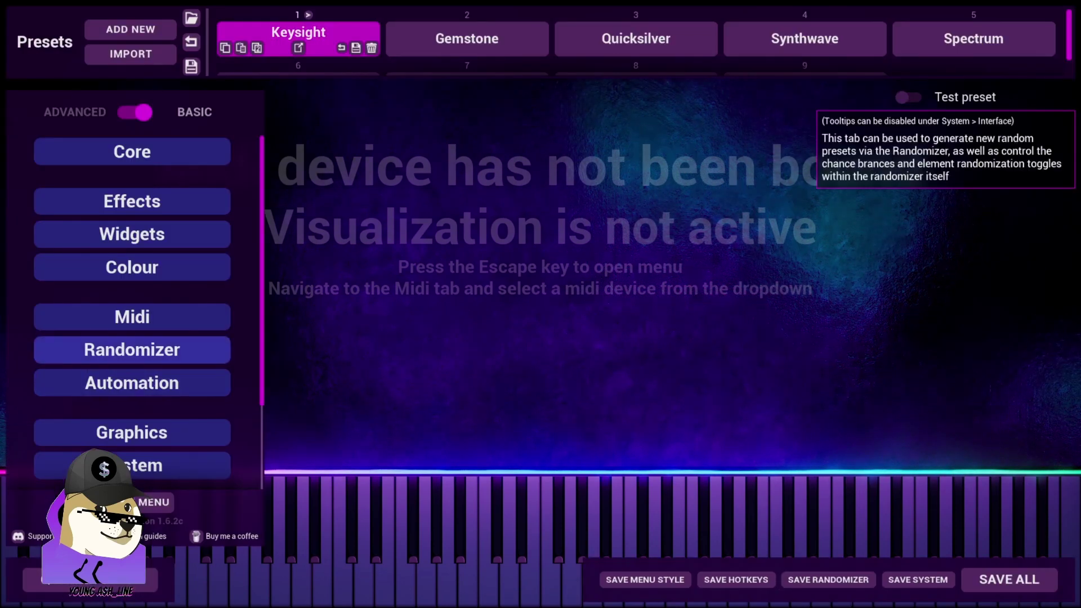
pyautogui.click(163, 322)
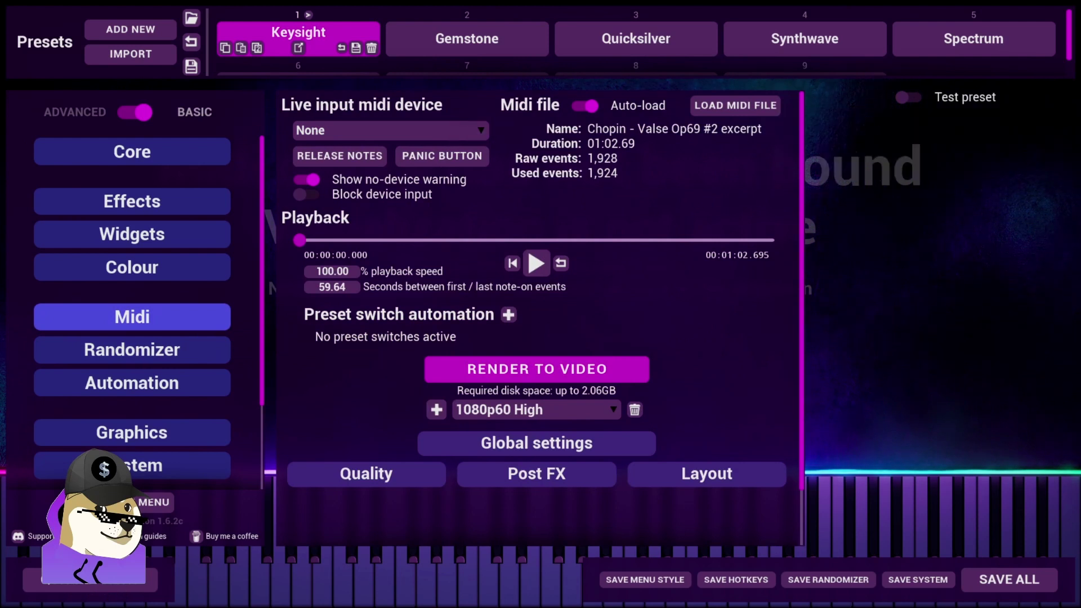
pyautogui.click(390, 131)
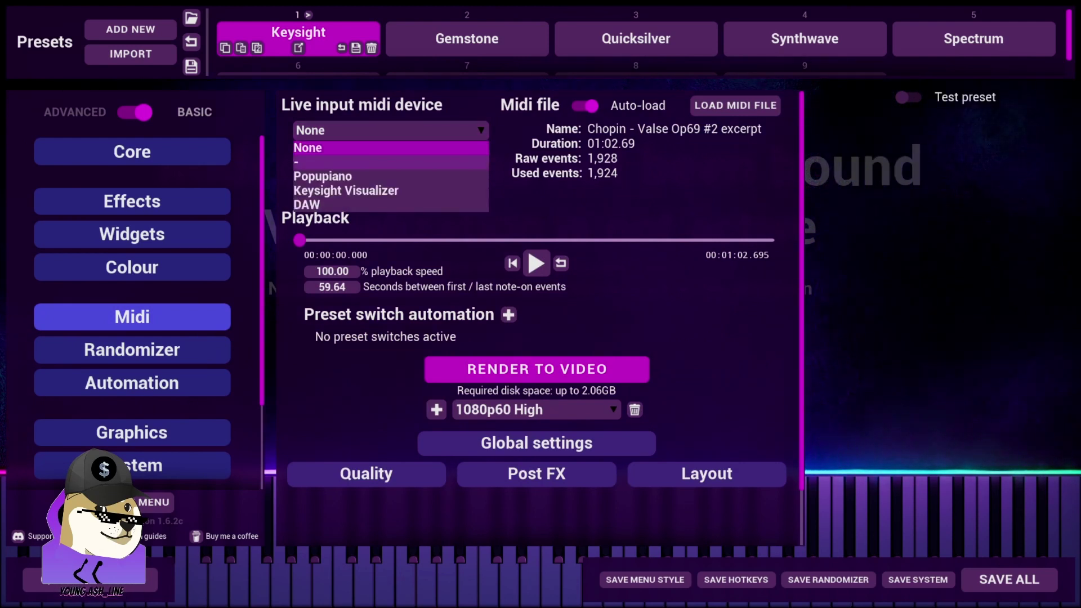
pyautogui.click(391, 191)
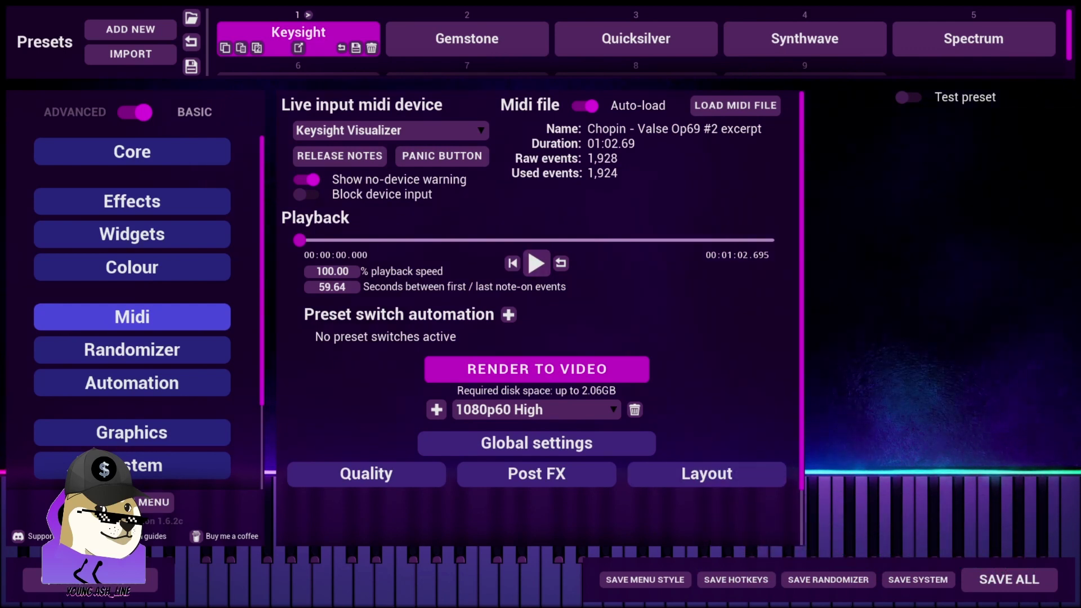
pyautogui.press('Escape')
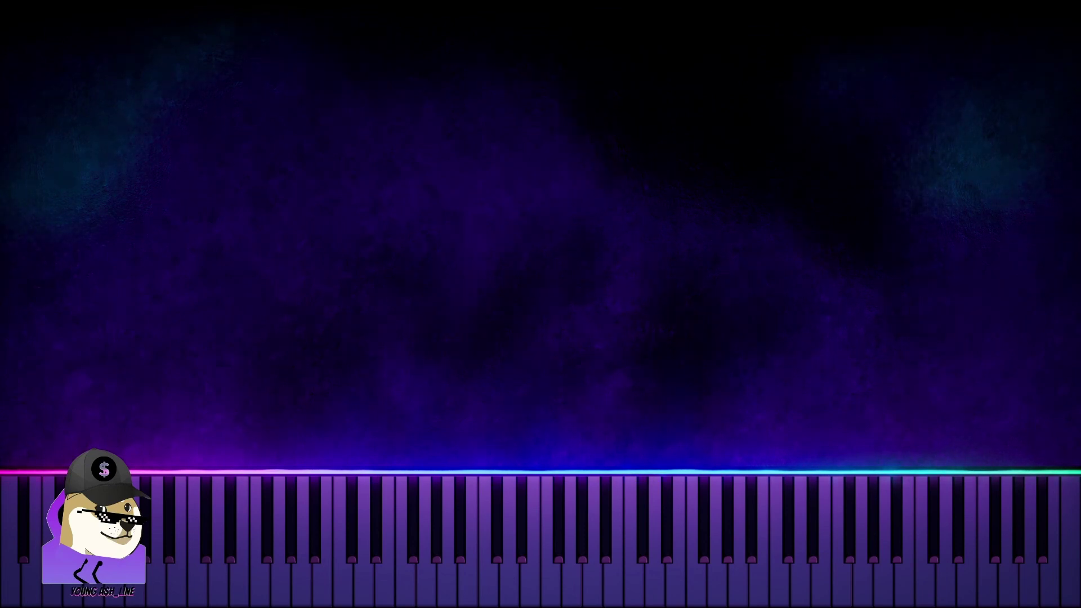
# Step: Leave the visualizer and launch MUSIC MAKER
pyautogui.click(88, 595)
pyautogui.write('mu')
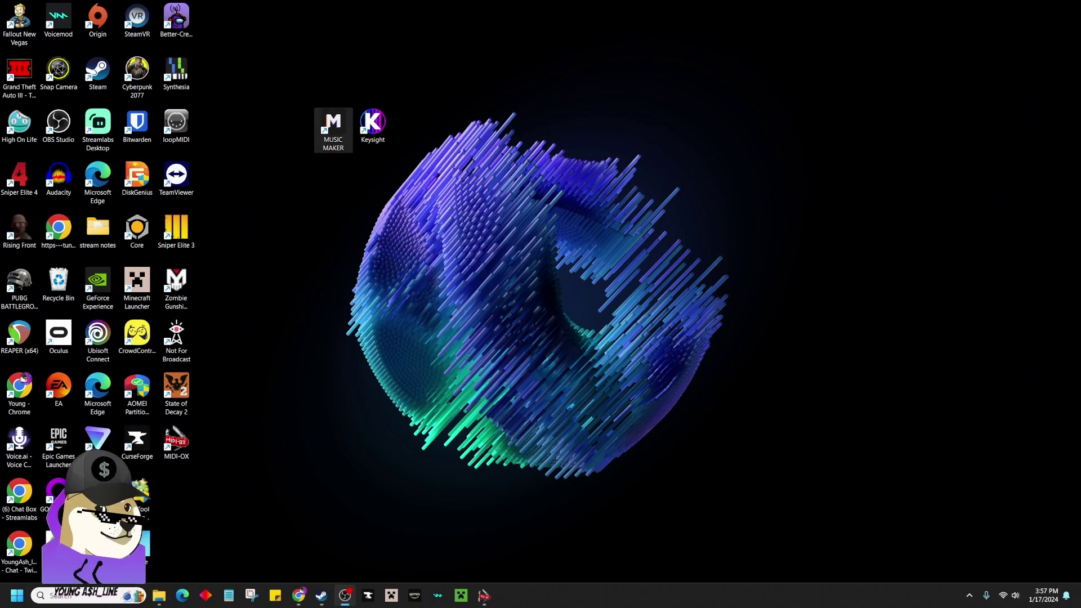
pyautogui.click(334, 130)
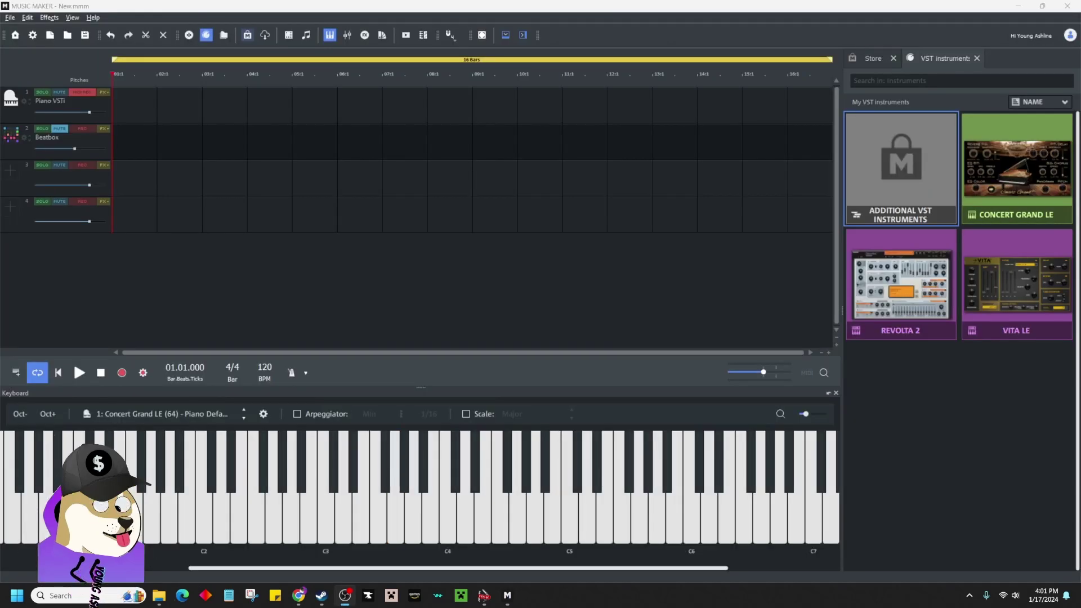
# Step: In the Audio/MIDI program settings, set the MIDI input device to DAW and apply the change
pyautogui.click(10, 17)
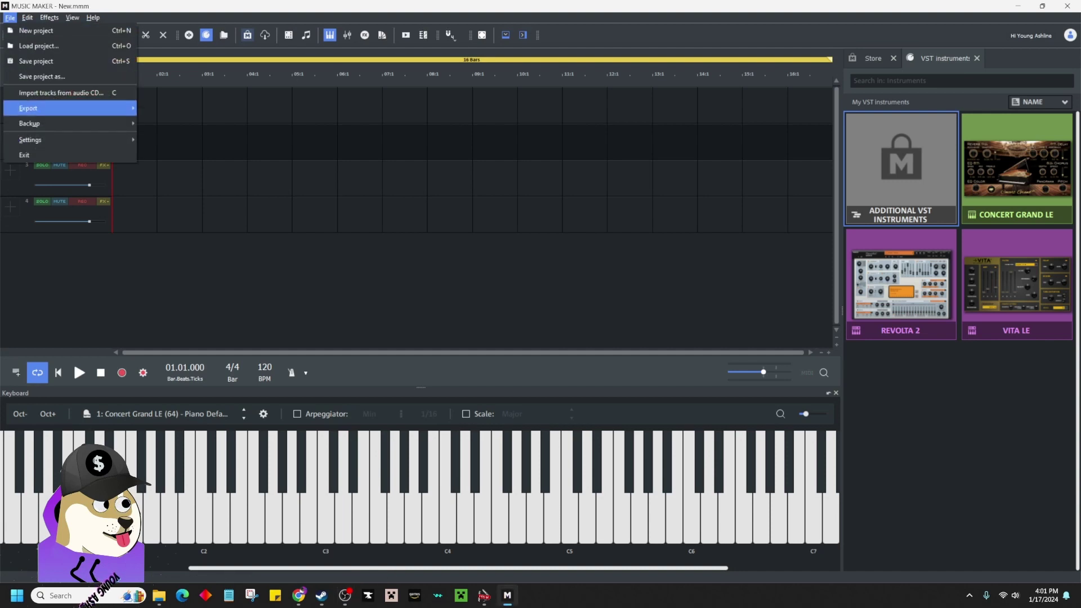
pyautogui.moveTo(68, 123)
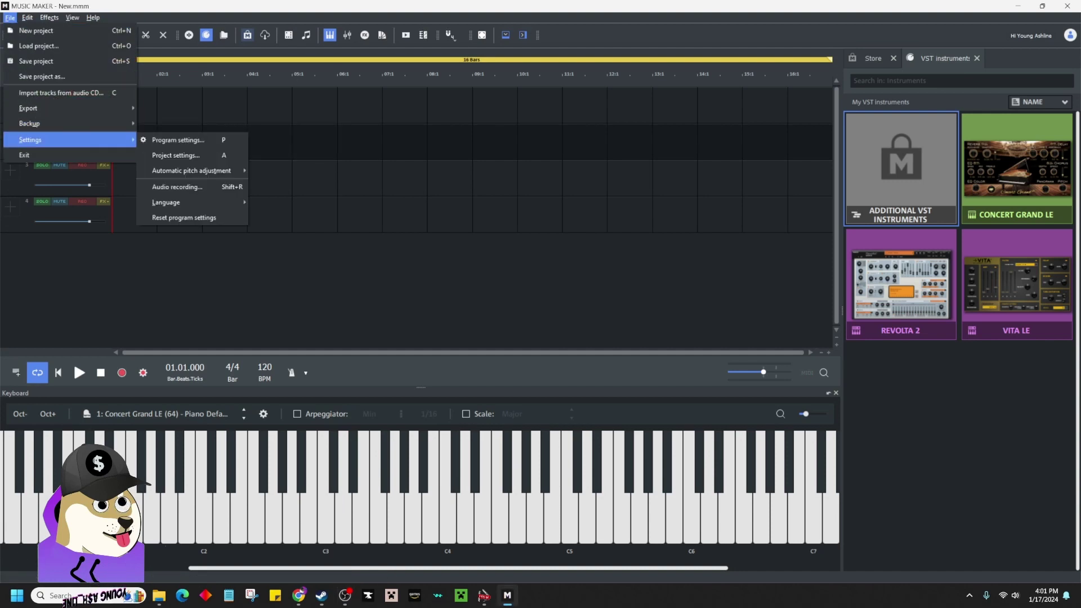
pyautogui.click(174, 140)
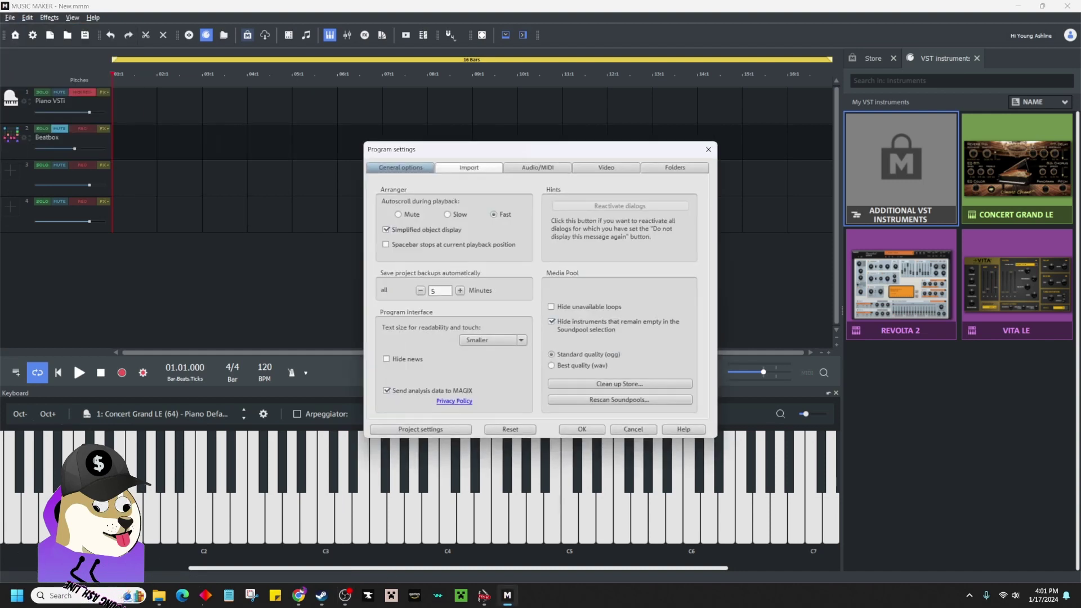
pyautogui.click(538, 167)
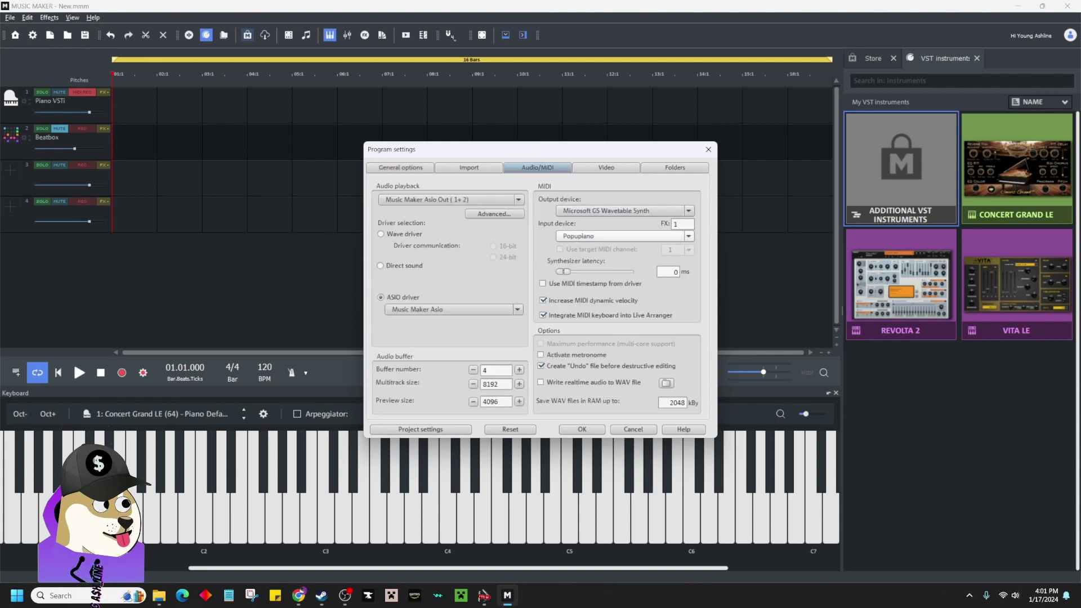
pyautogui.click(622, 236)
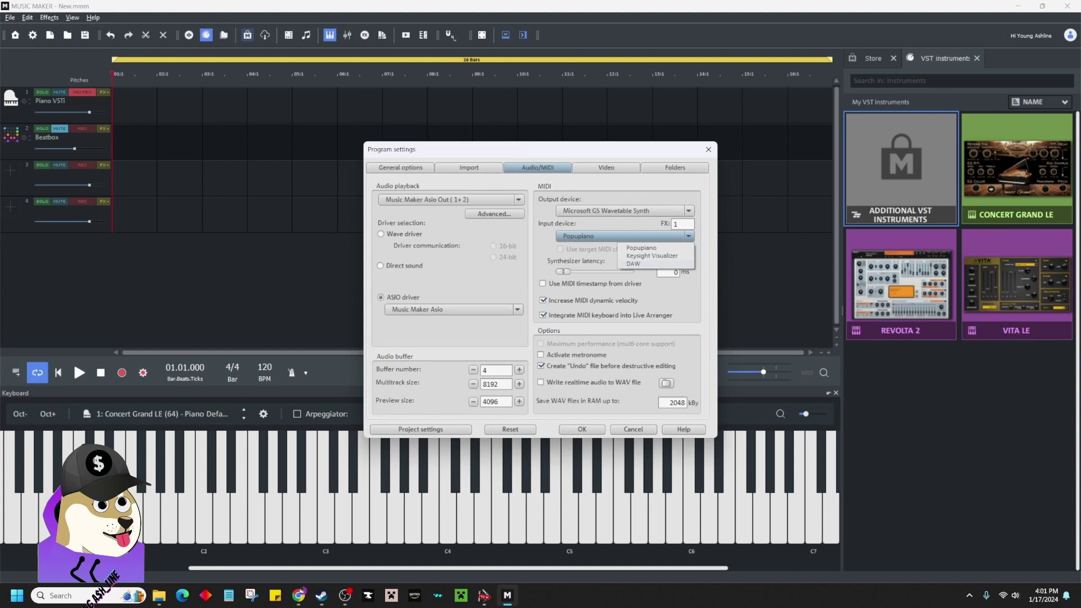
pyautogui.click(632, 263)
pyautogui.click(582, 429)
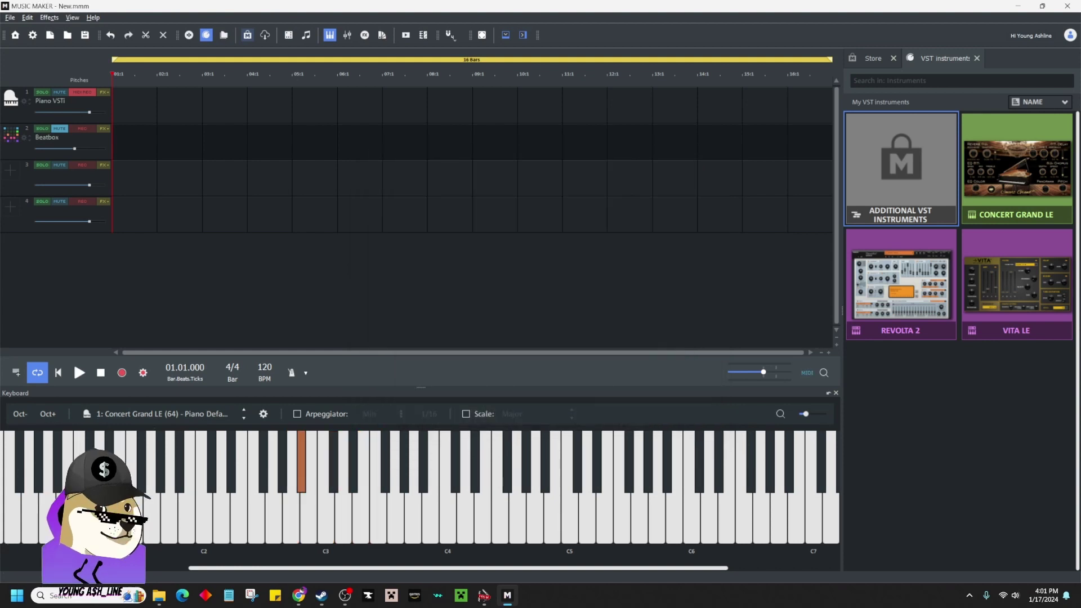
# Step: Minimize MUSIC MAKER and launch Keysight again
pyautogui.click(1017, 6)
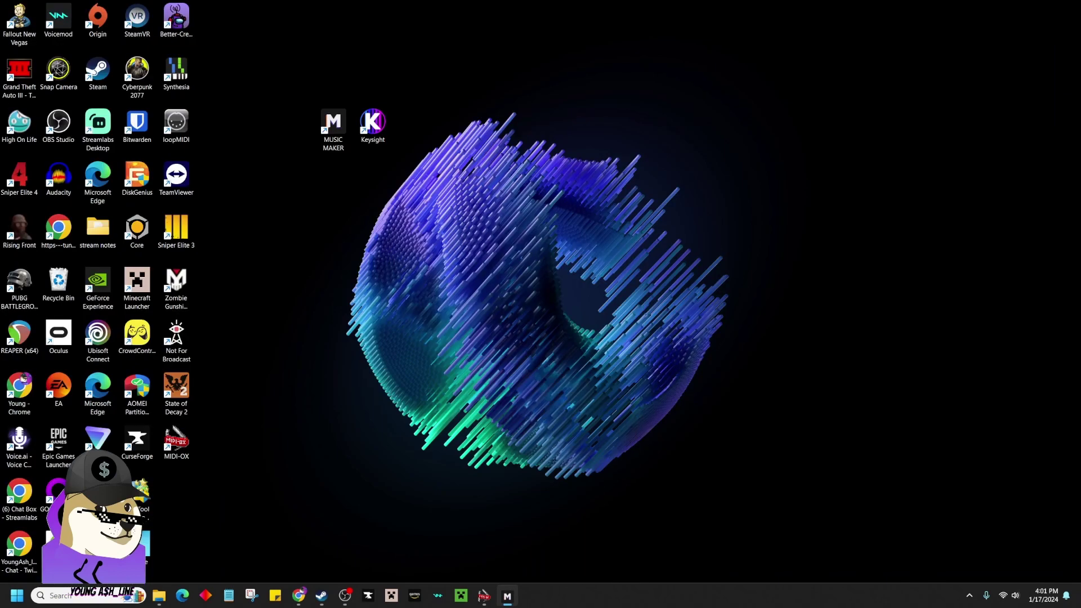
pyautogui.doubleClick(373, 124)
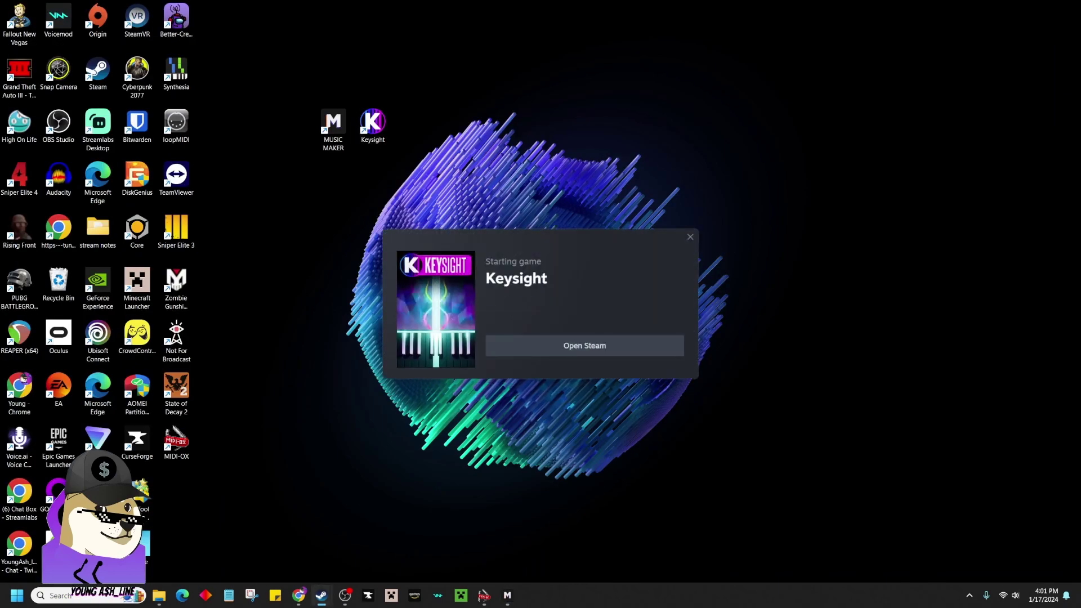